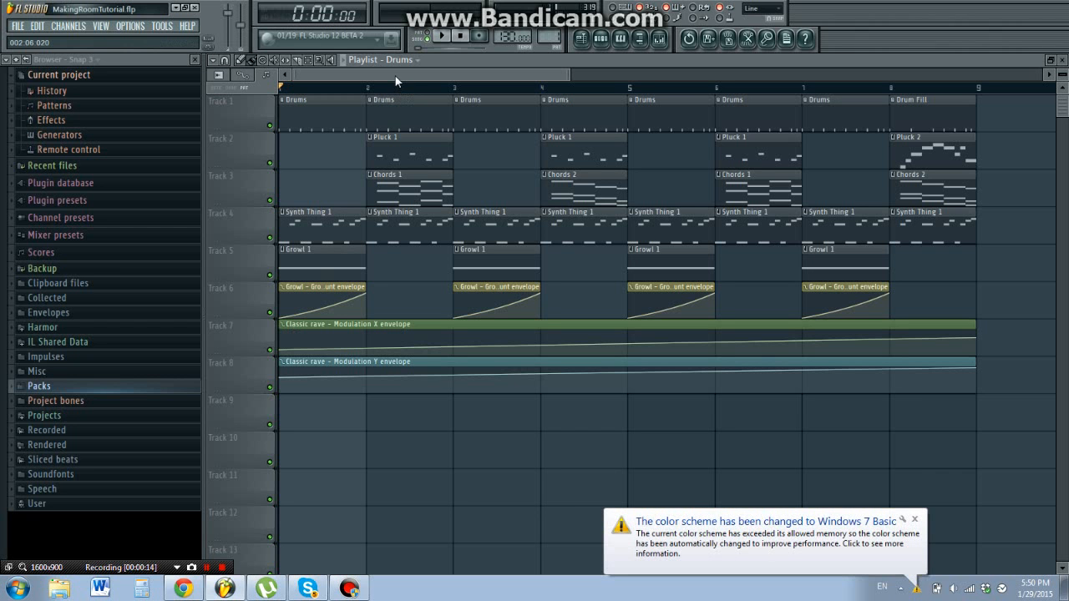
Play the arrangement and adjust the Chords track's Fruity Parametric EQ 2, lowering the low-cut frequency and moving band 4 to about 389 Hz.
click(915, 519)
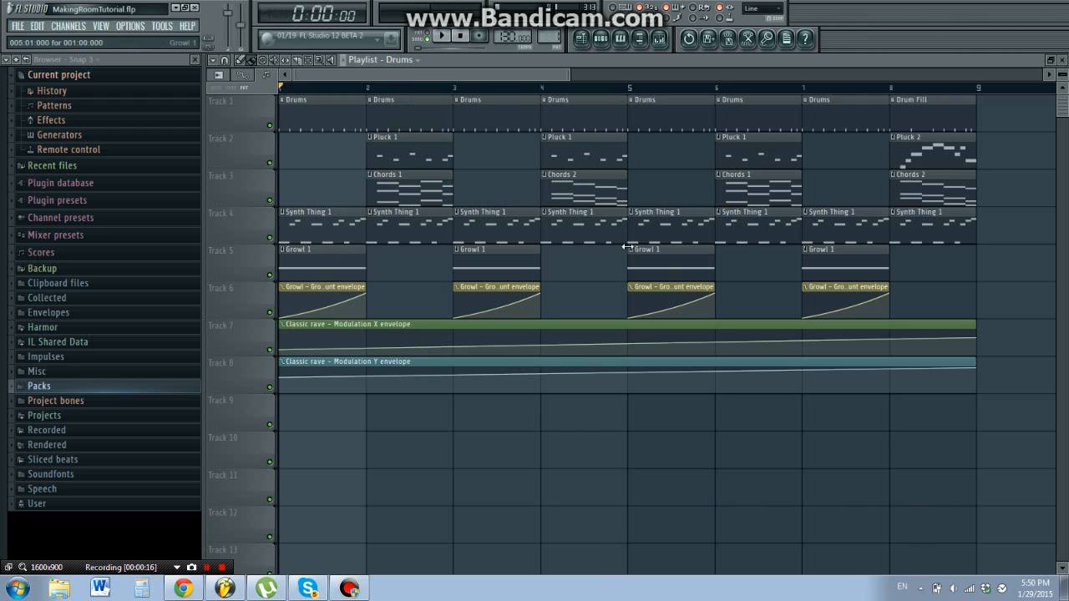
key(space)
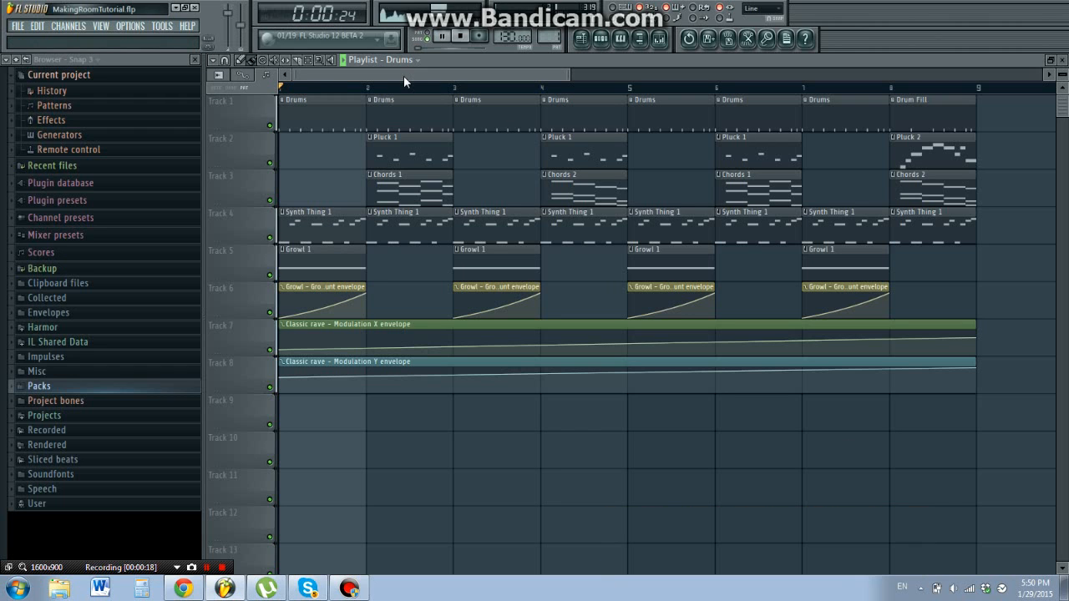
key(F9)
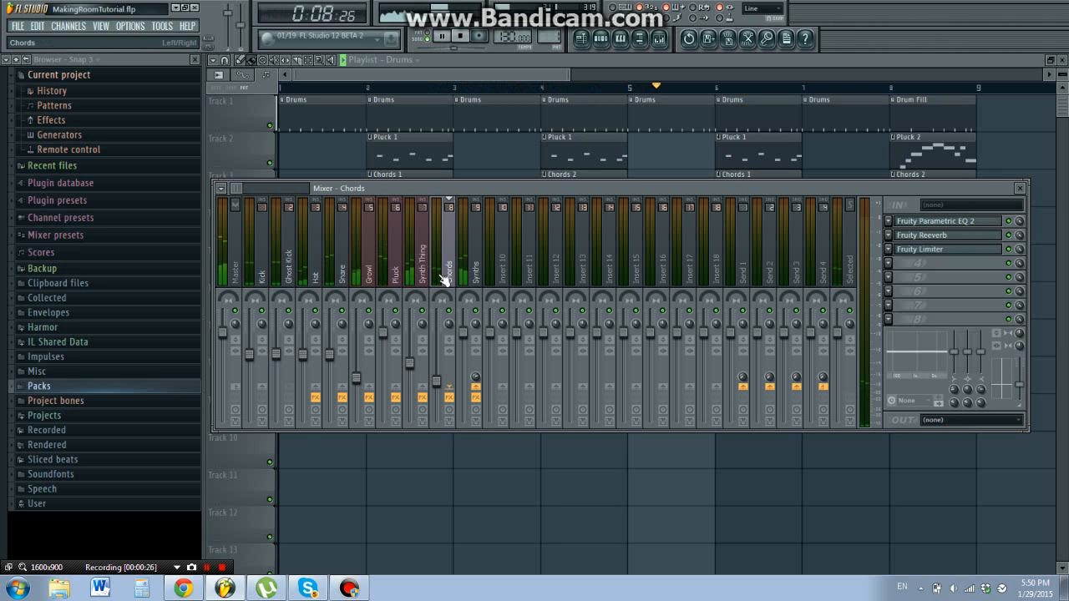
click(909, 222)
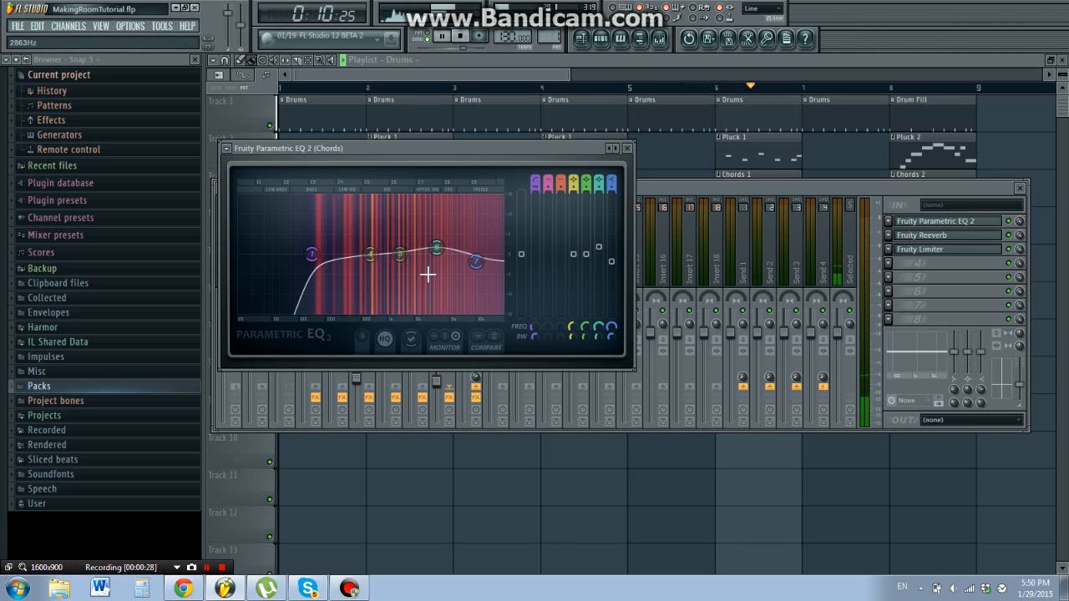
drag(370, 253, 353, 252)
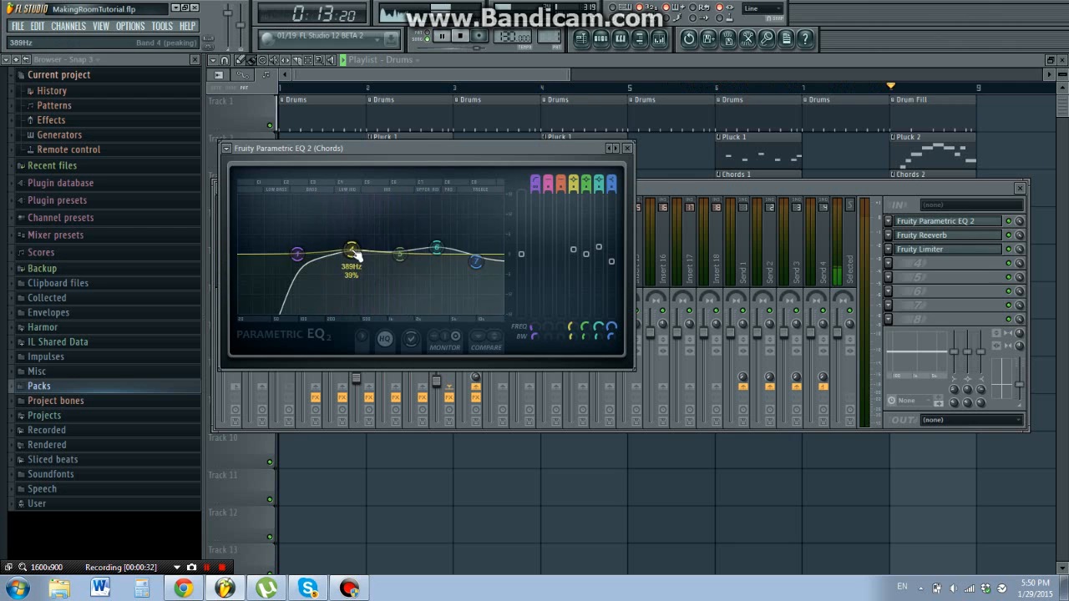
key(space)
click(530, 74)
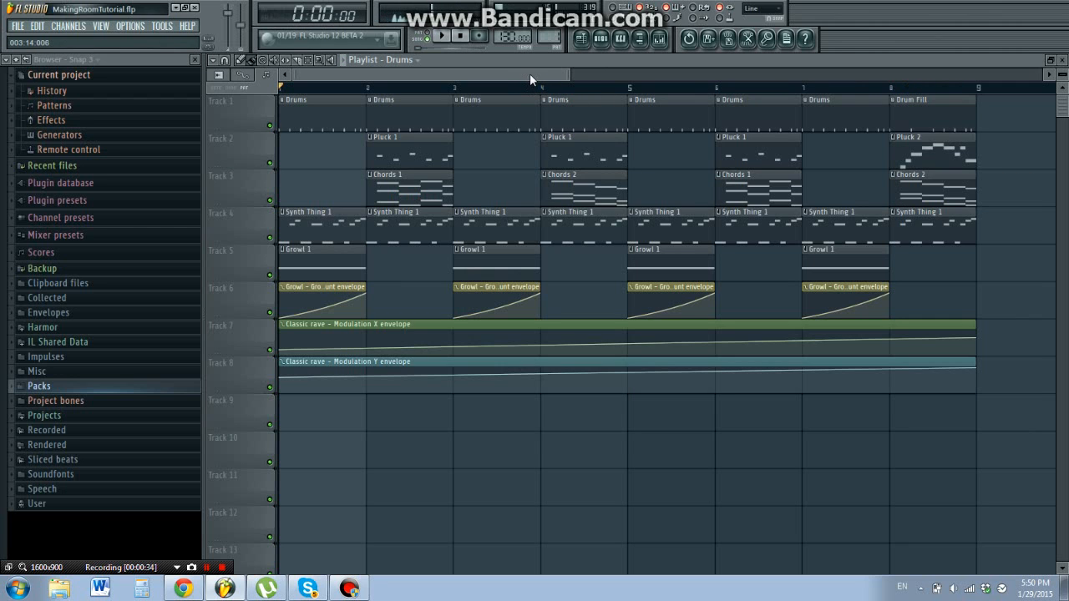
Show the mixer and examine the Ghost Kick track's routing.
click(667, 40)
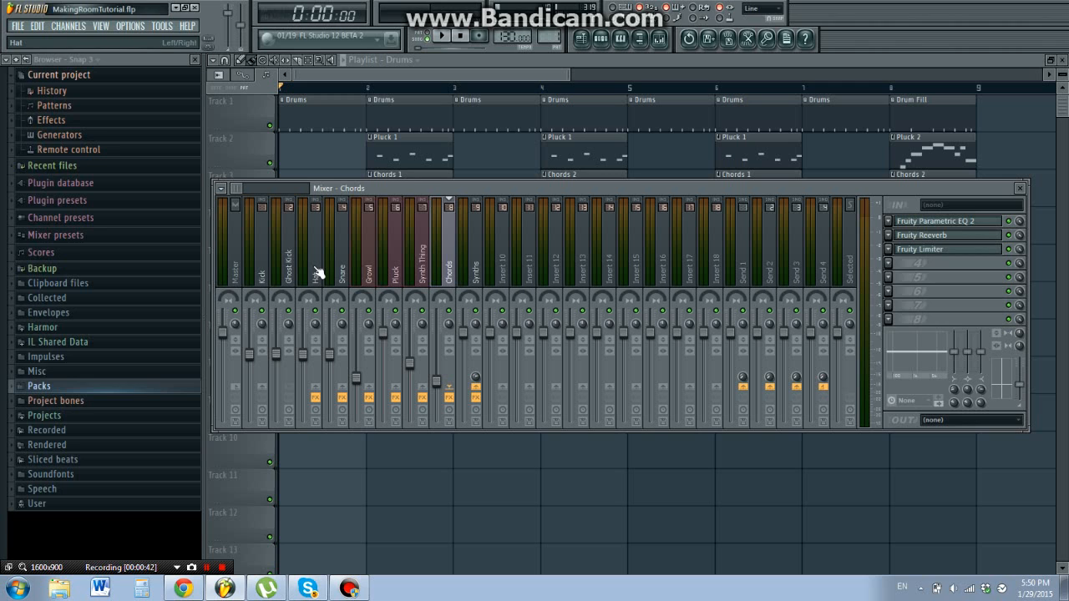
click(277, 271)
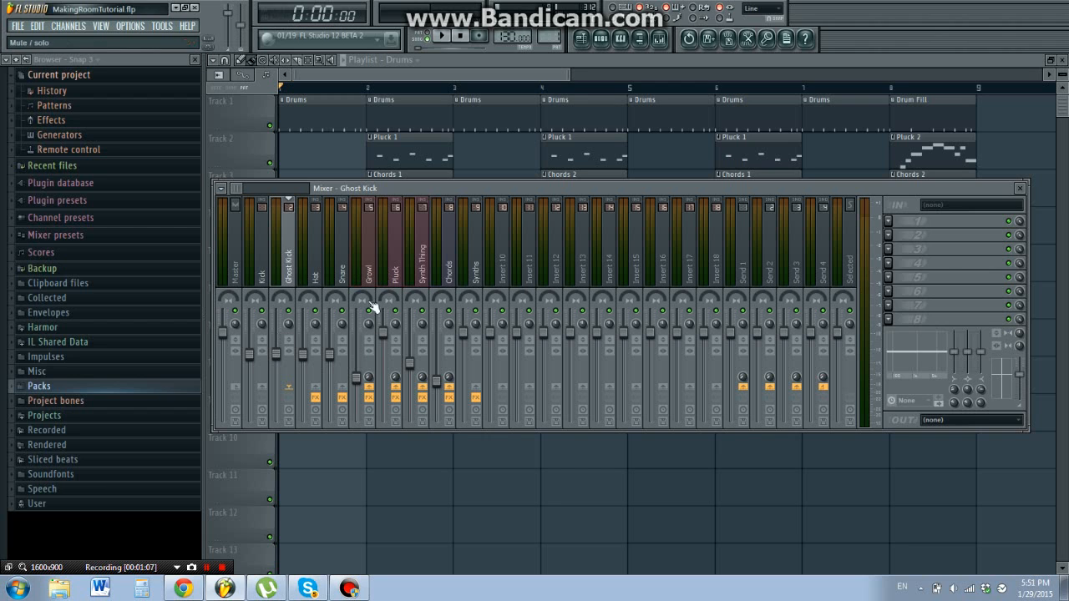
key(F9)
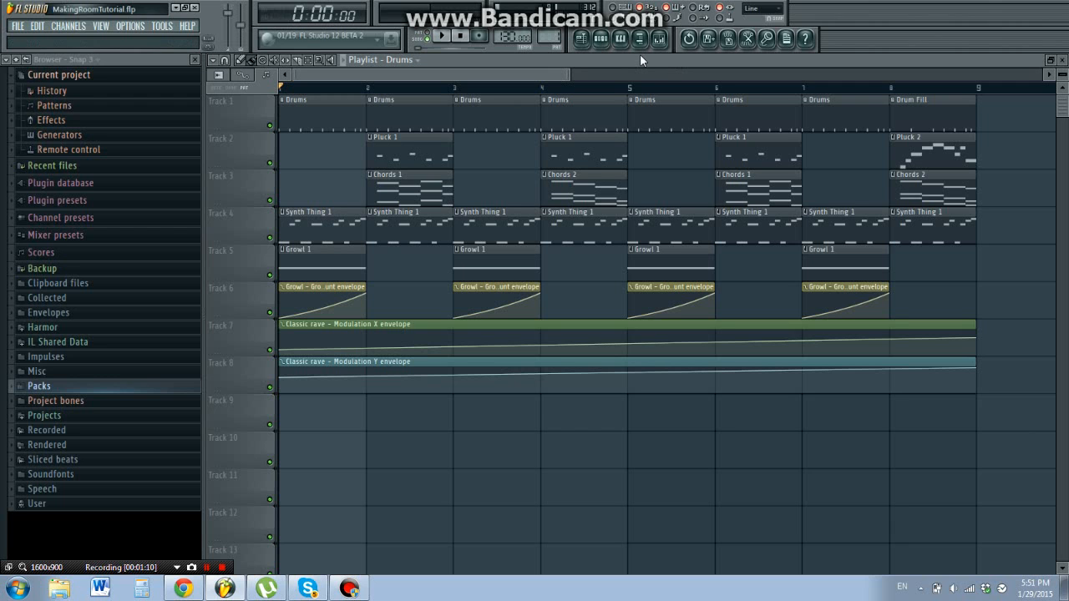
click(660, 38)
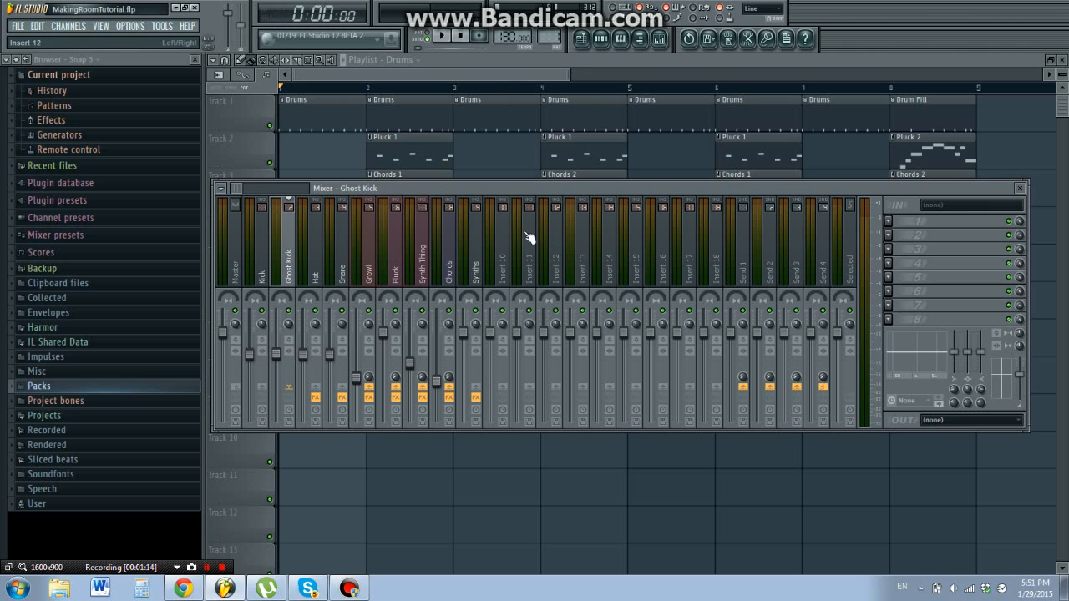
Check the Pluck, Growl and Synth Thing mixer tracks and raise the Chords track's volume slightly.
click(387, 248)
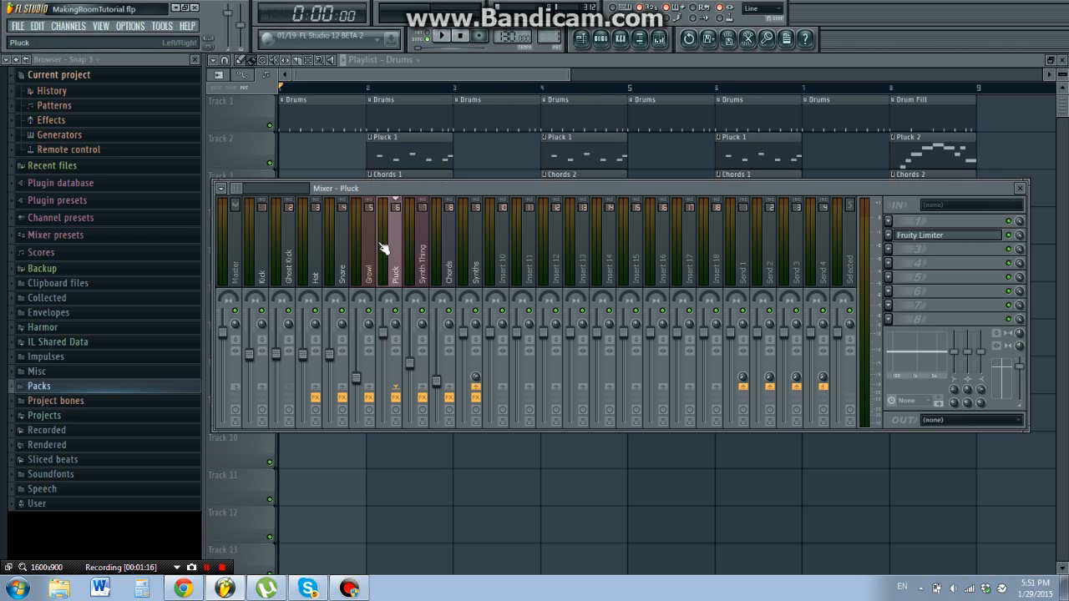
click(370, 249)
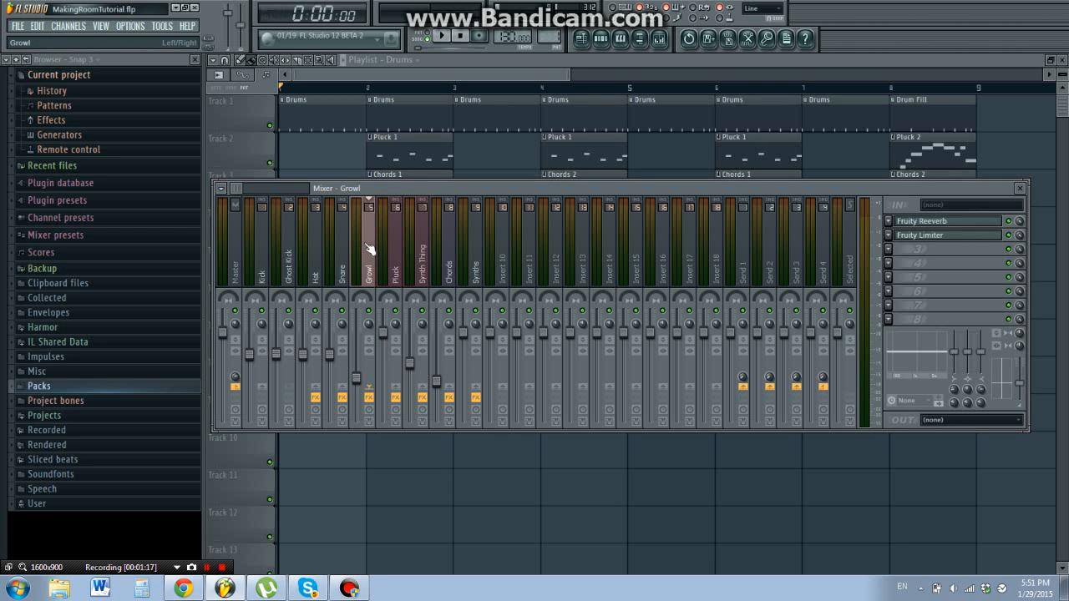
click(423, 264)
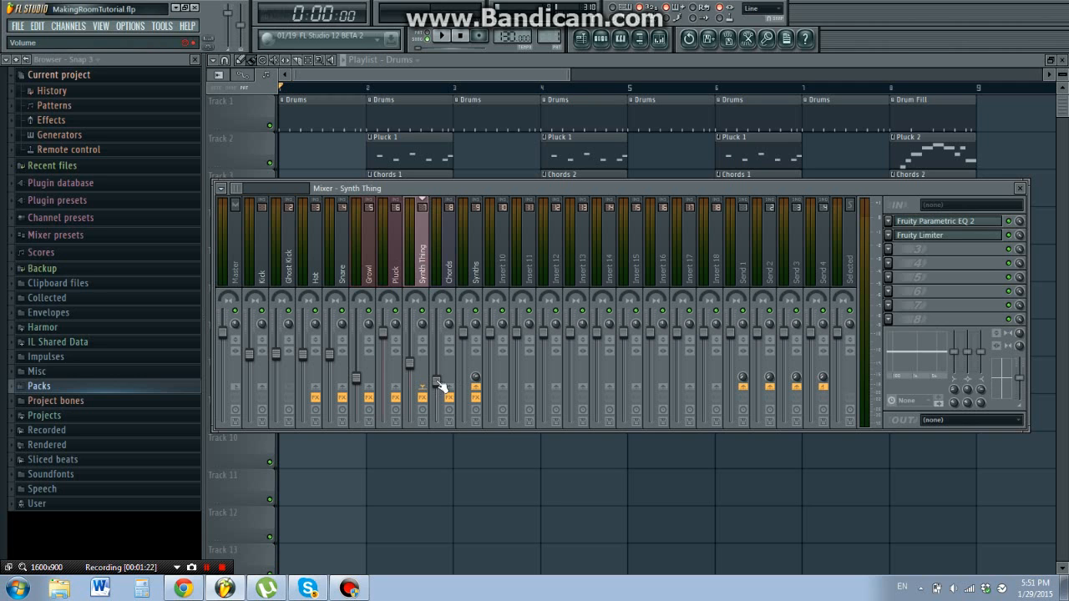
drag(436, 380, 436, 373)
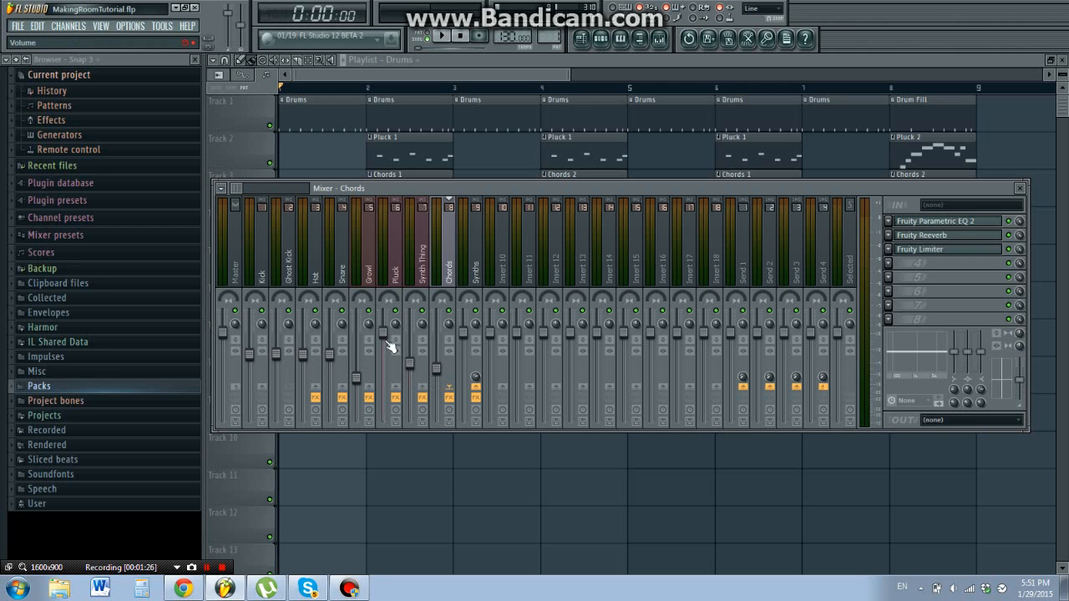
Select the Pluck mixer track and play its Pluck 1 pattern with the piano roll open.
click(401, 284)
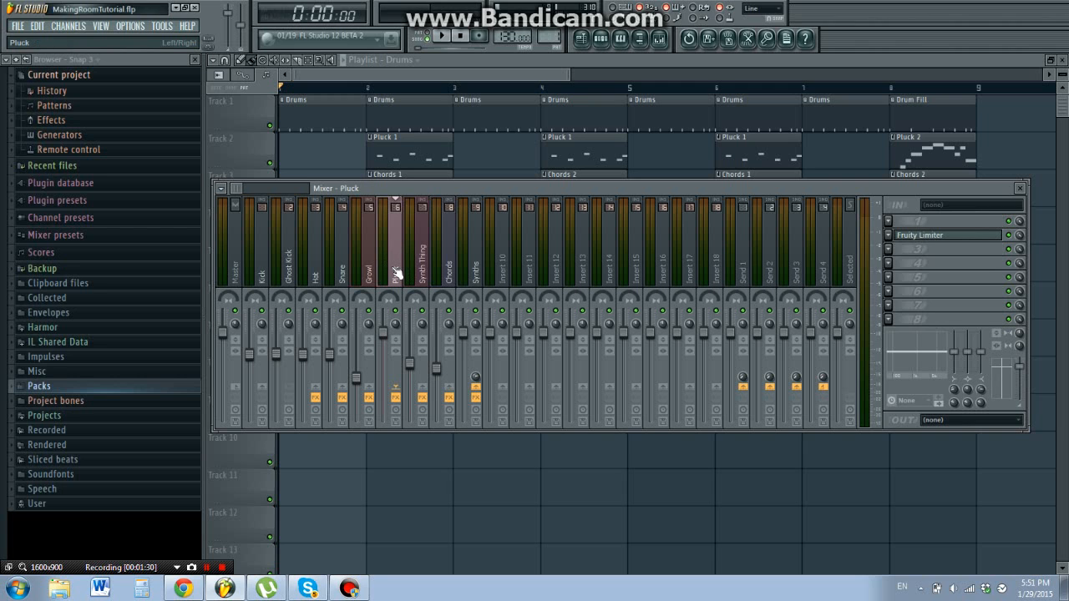
double_click(401, 155)
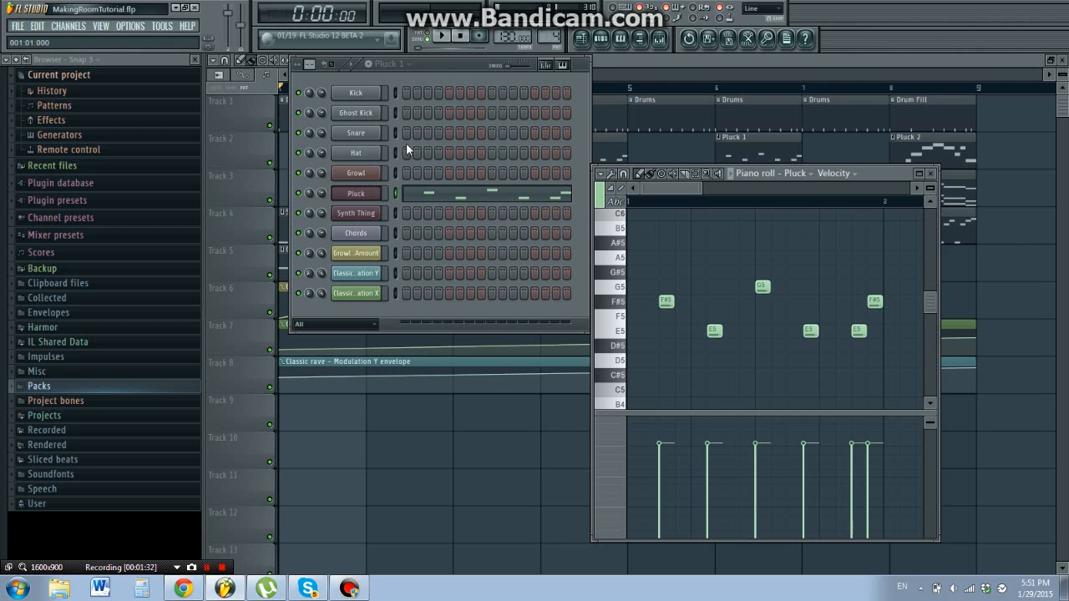
click(439, 36)
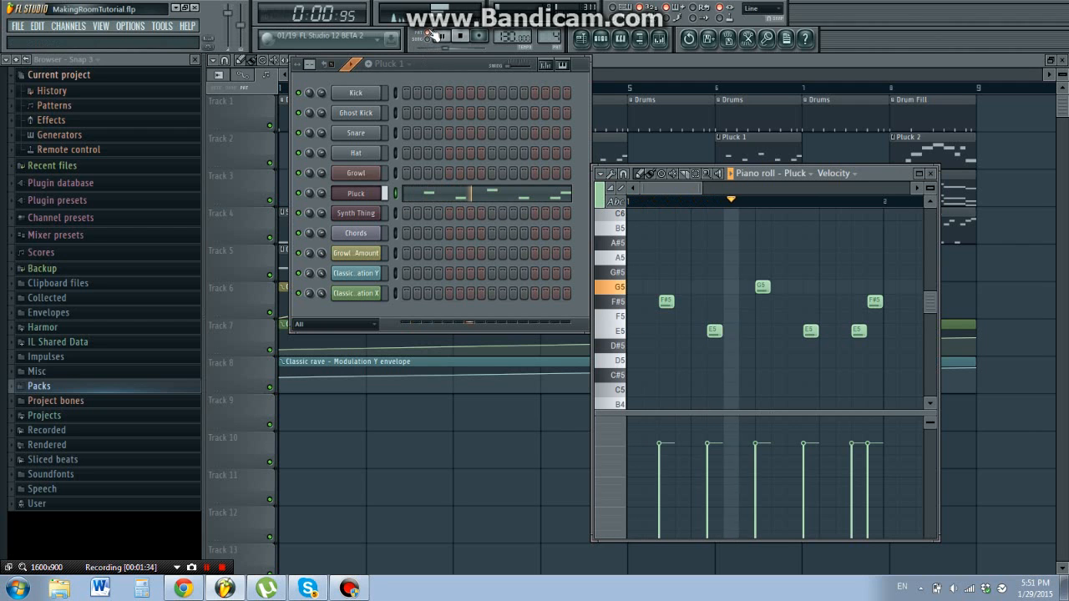
key(space)
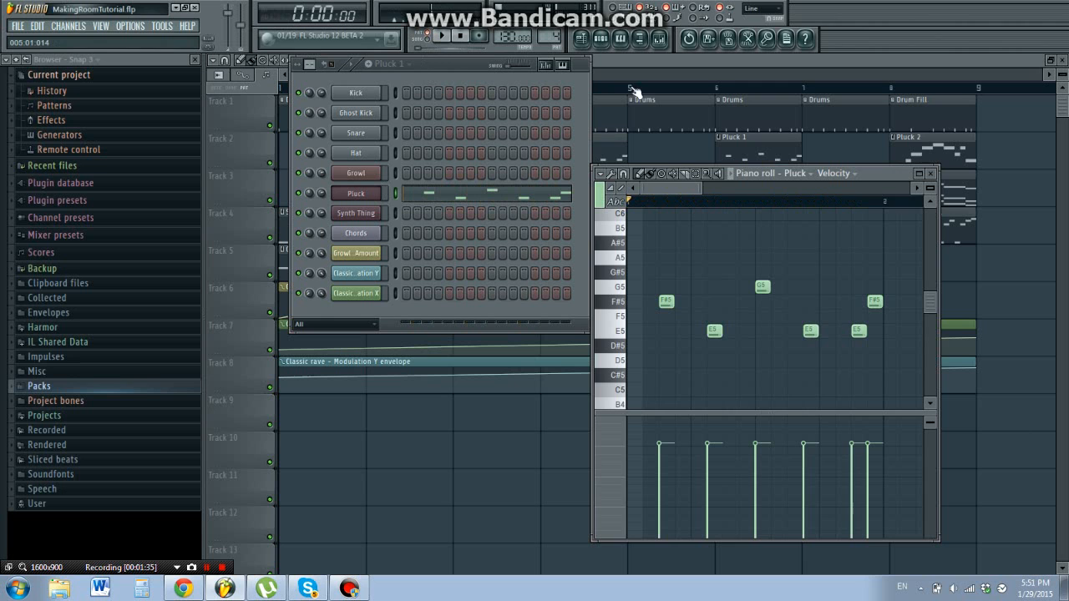
Select the Synth Thing mixer track and play the Synth Thing 1 pattern while adjusting the X modulation in Harmor.
click(661, 41)
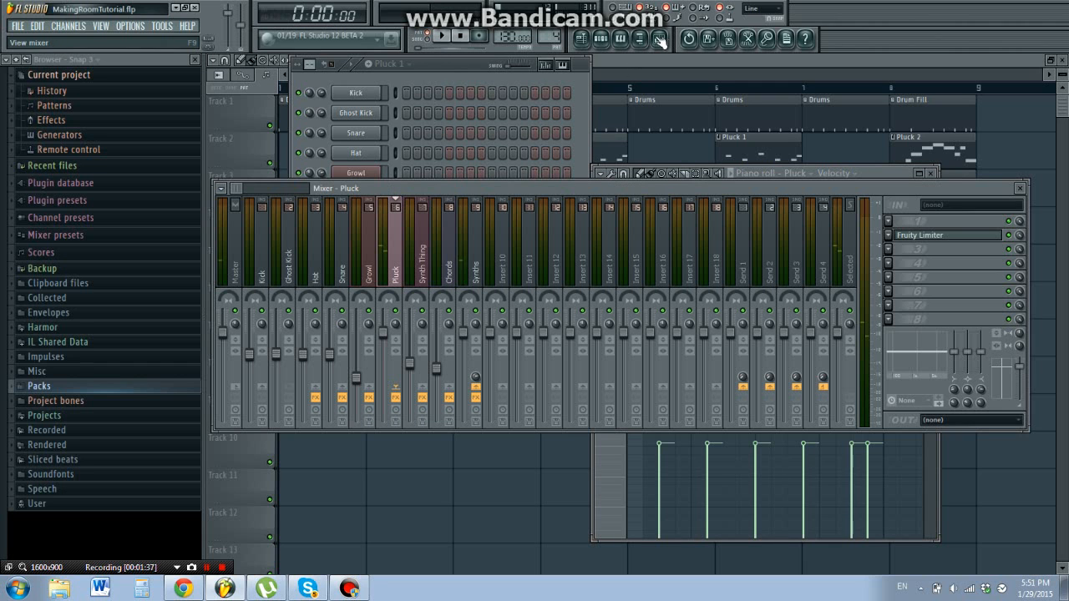
click(422, 264)
click(402, 63)
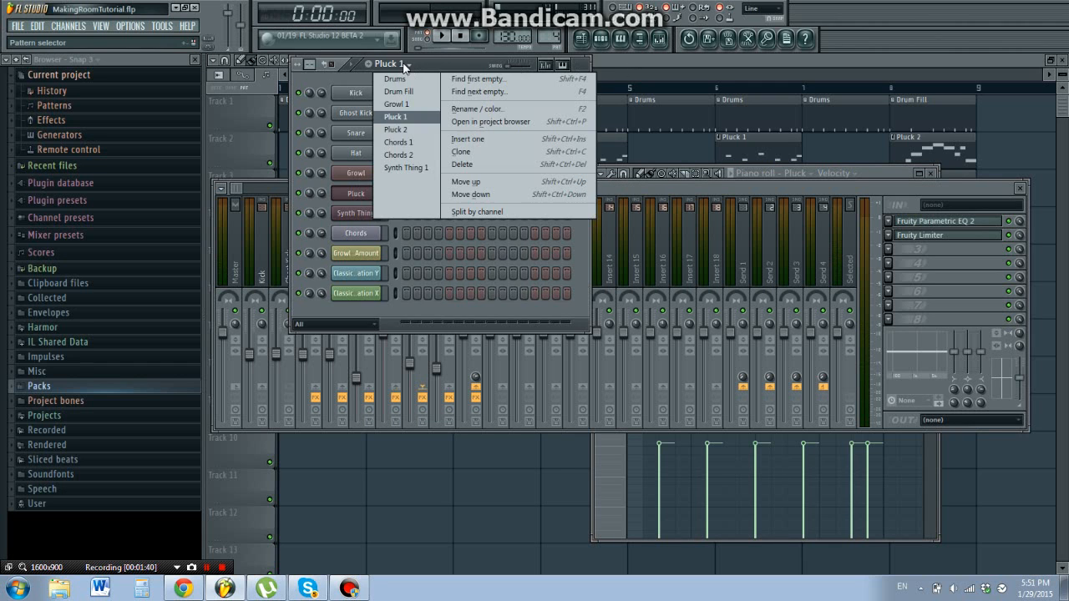
click(417, 166)
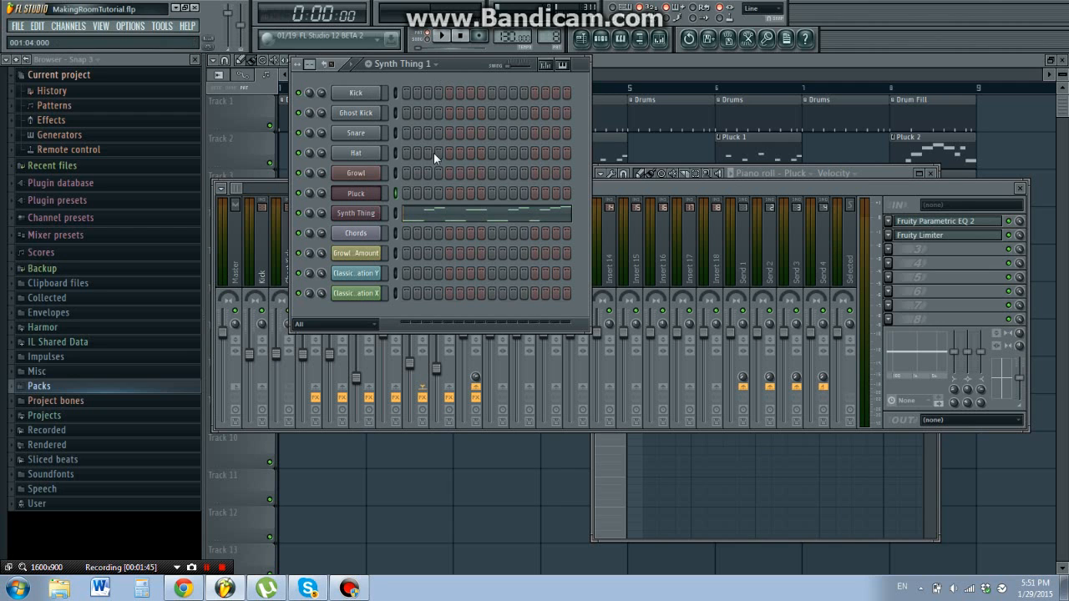
click(356, 213)
key(space)
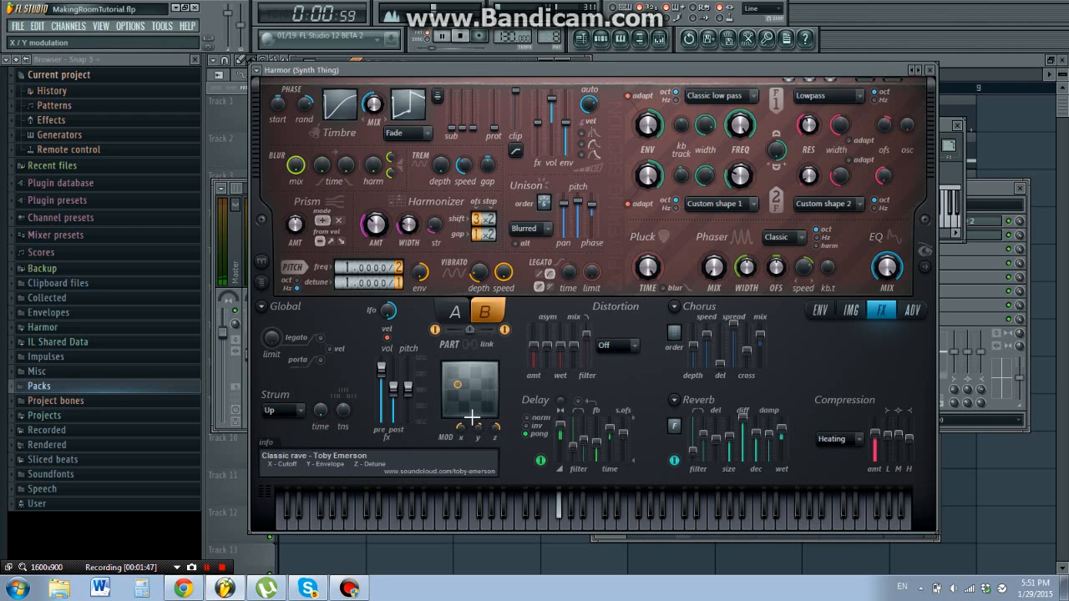
drag(461, 433, 462, 417)
key(space)
Select the Chords mixer track, play the Chords 1 pattern and show its notes in the piano roll.
click(979, 187)
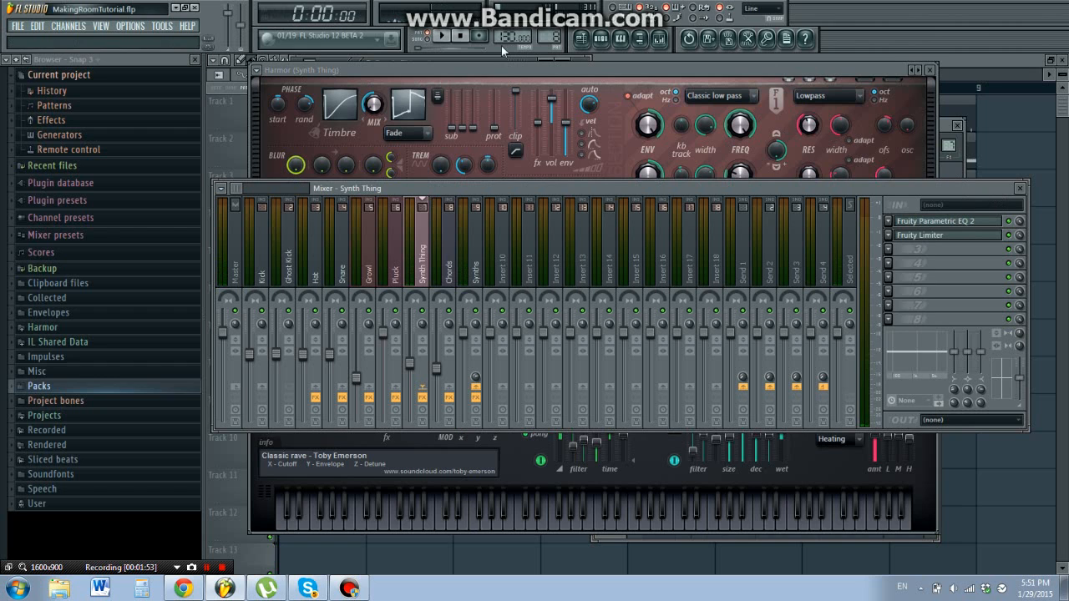
click(449, 238)
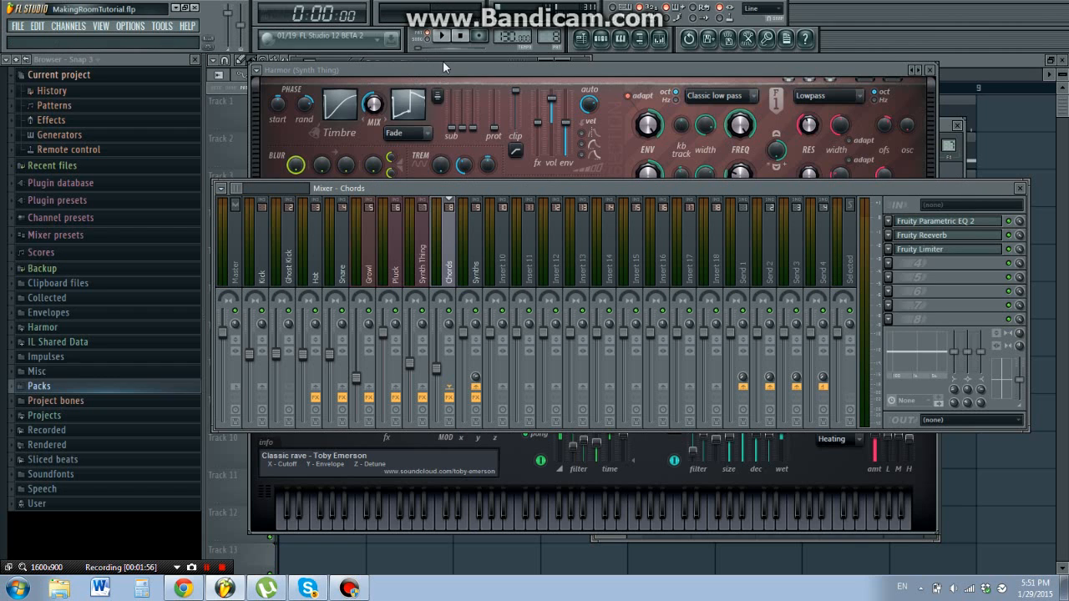
key(F6)
click(399, 64)
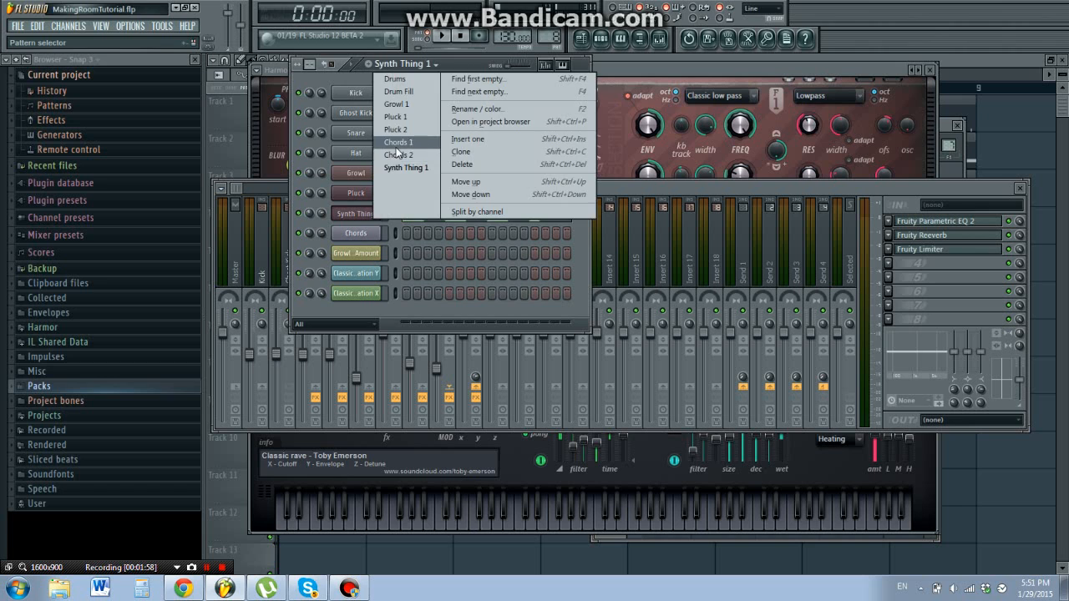
click(398, 148)
key(space)
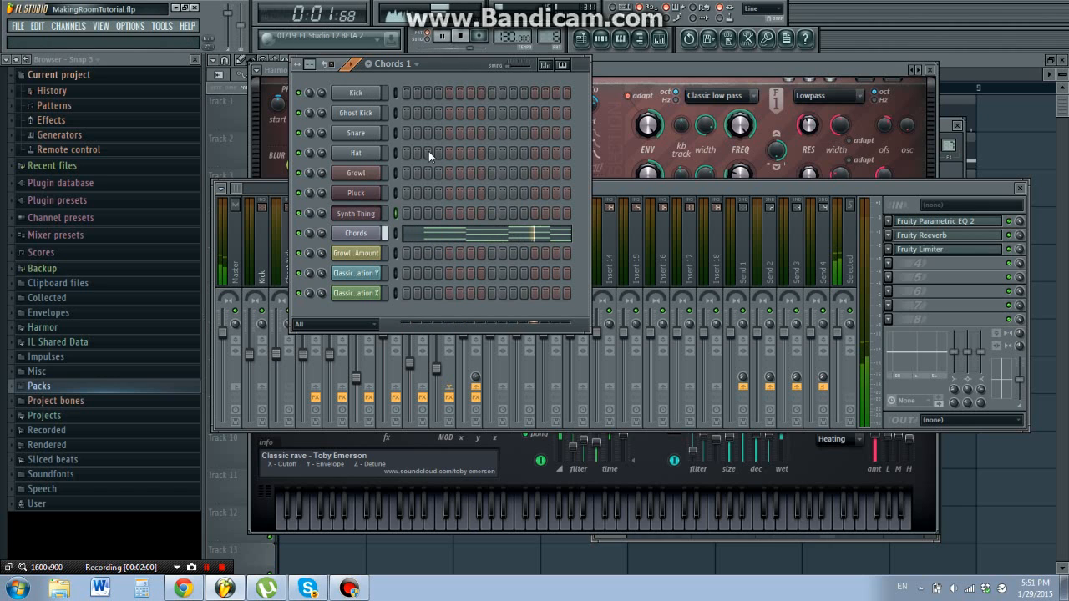
click(453, 235)
key(space)
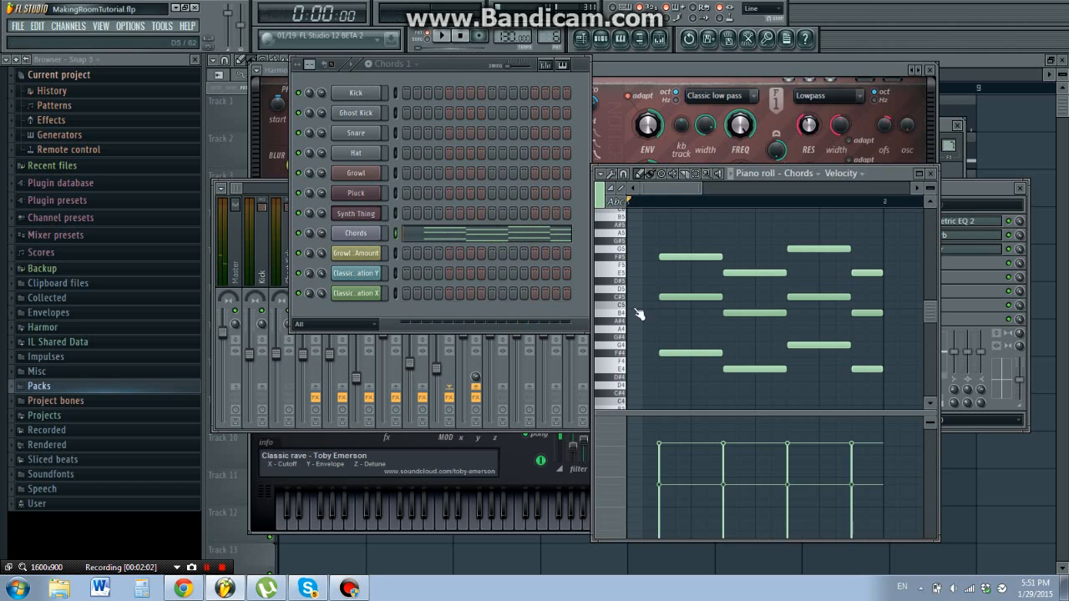
Move the lowest note of every chord in Chords 1 down one octave to F#3, E3, G3 and E3, and play the pattern.
drag(680, 342, 881, 391)
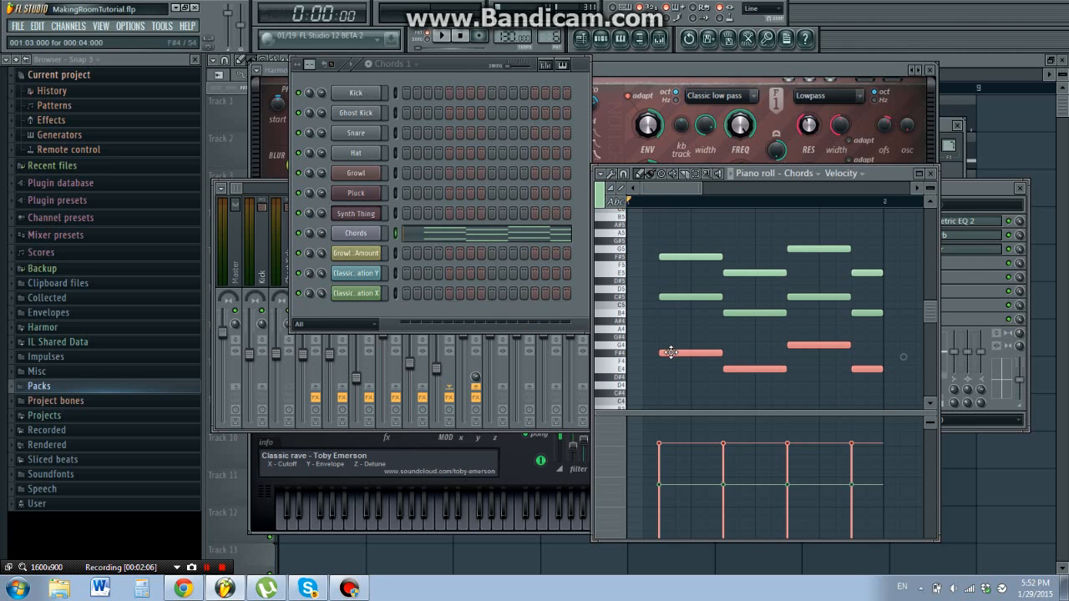
scroll(670, 352, down, 3)
drag(674, 282, 676, 385)
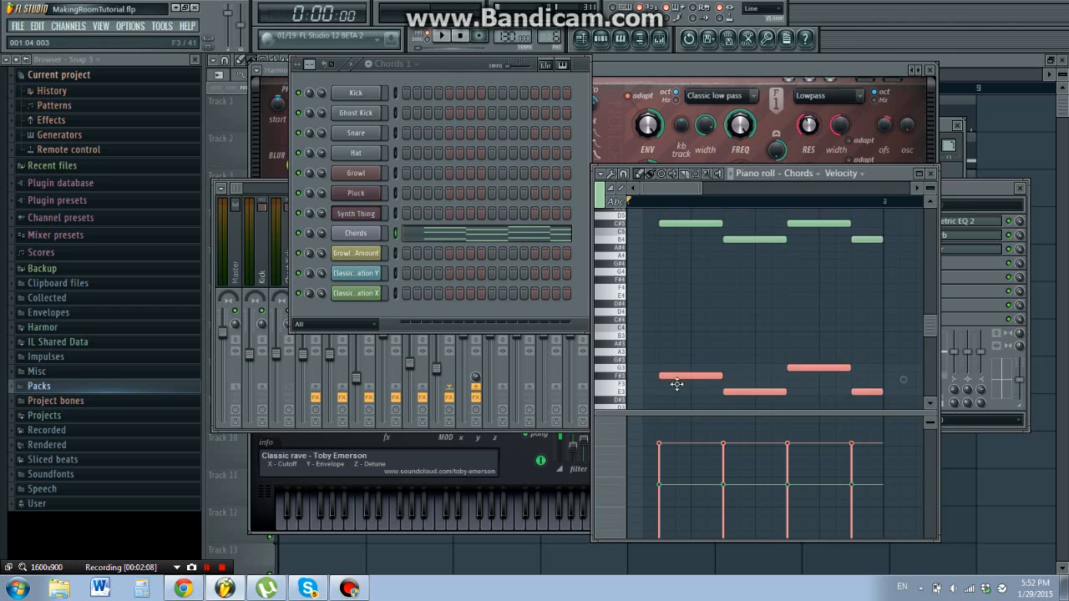
key(space)
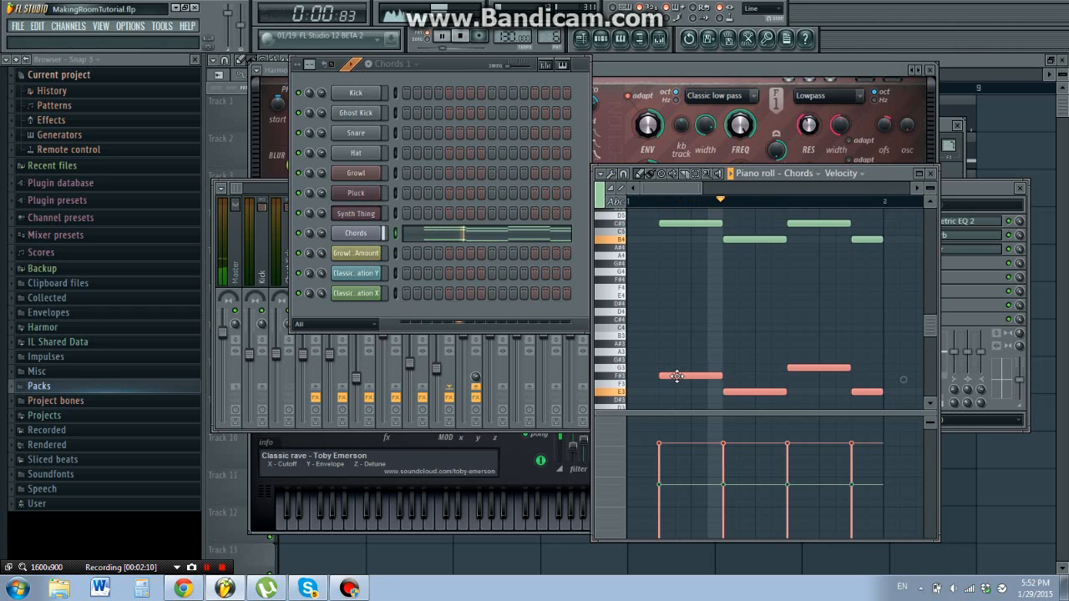
key(space)
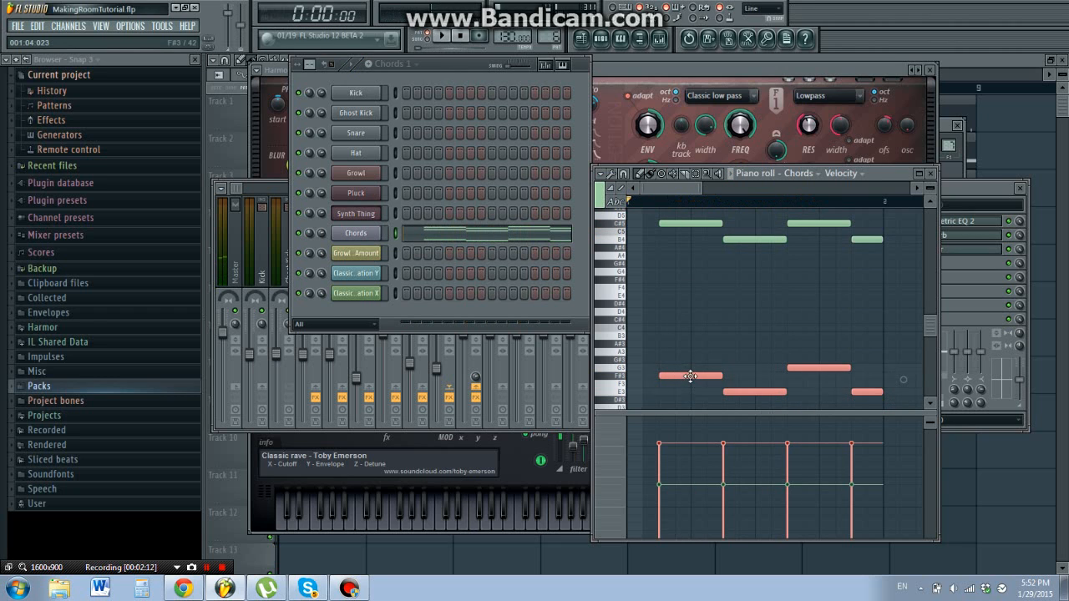
Raise the velocity of the selected lowest chord notes, play the Chords 1 pattern and return to the mixer.
double_click(691, 377)
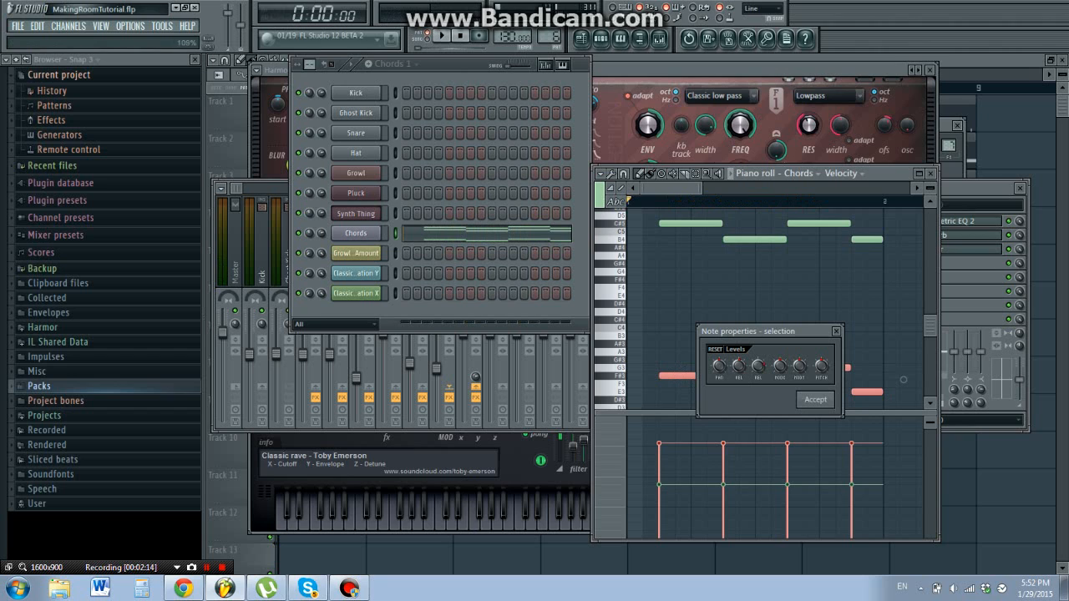
click(814, 399)
key(space)
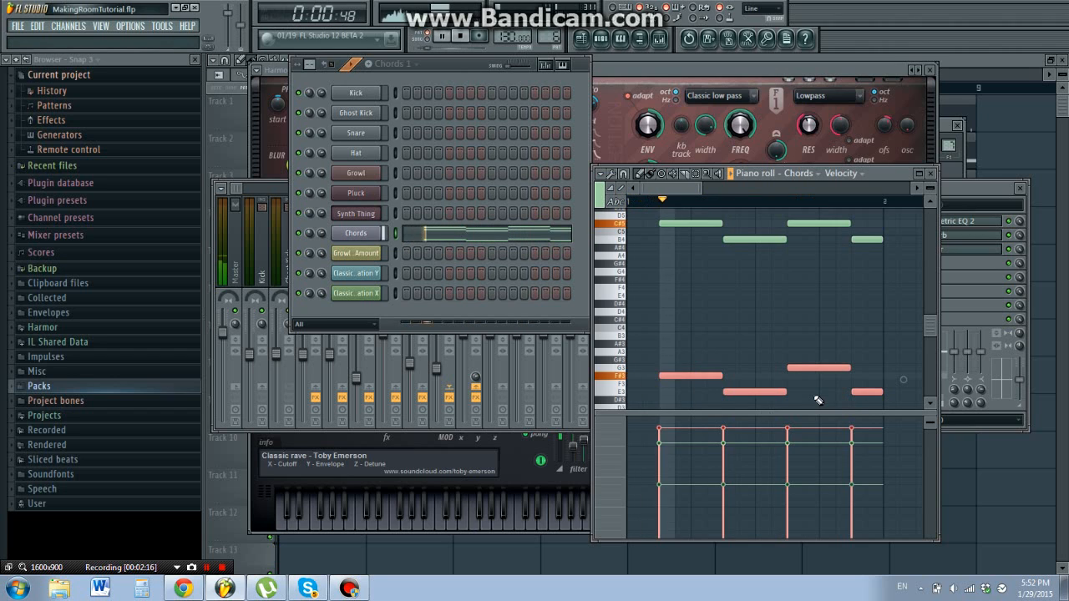
key(space)
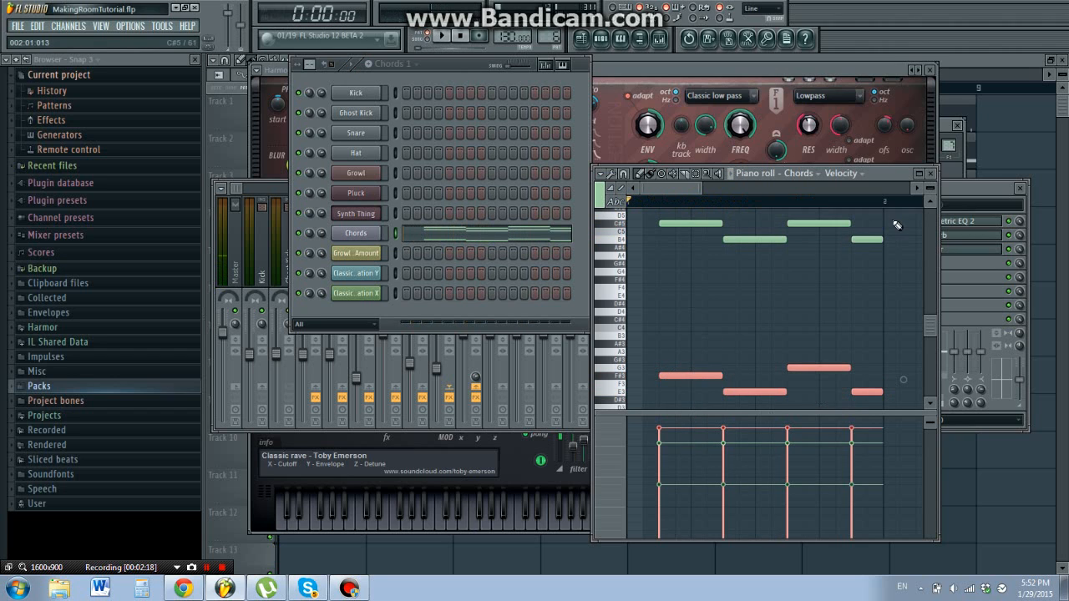
click(951, 183)
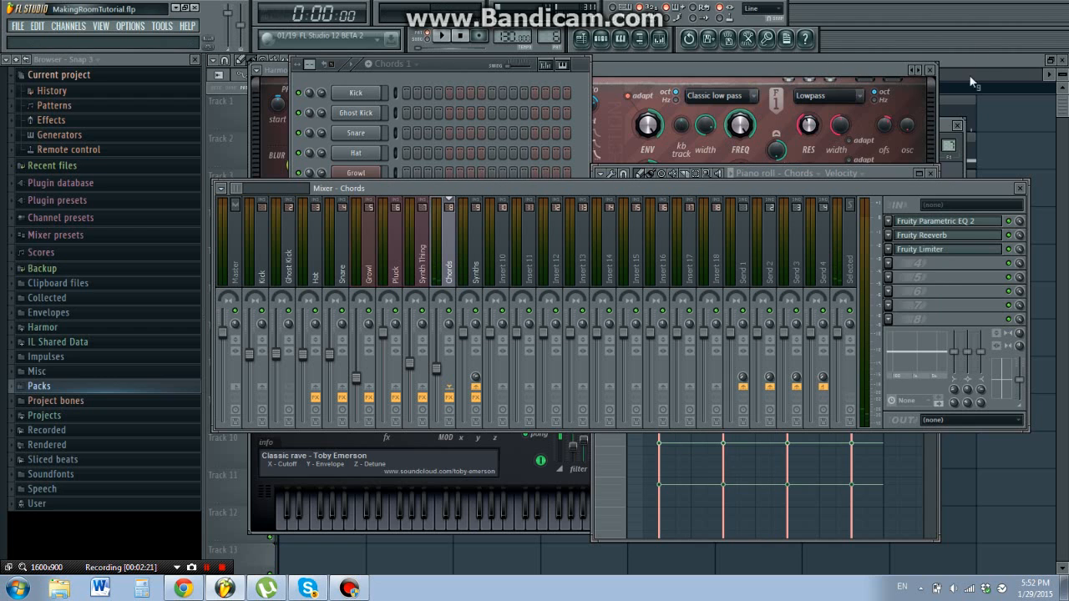
Open the Chords track's Parametric EQ 2, boost band 4 at about 364 Hz while playing the pattern, and return to the mixer.
click(944, 222)
drag(436, 248, 399, 252)
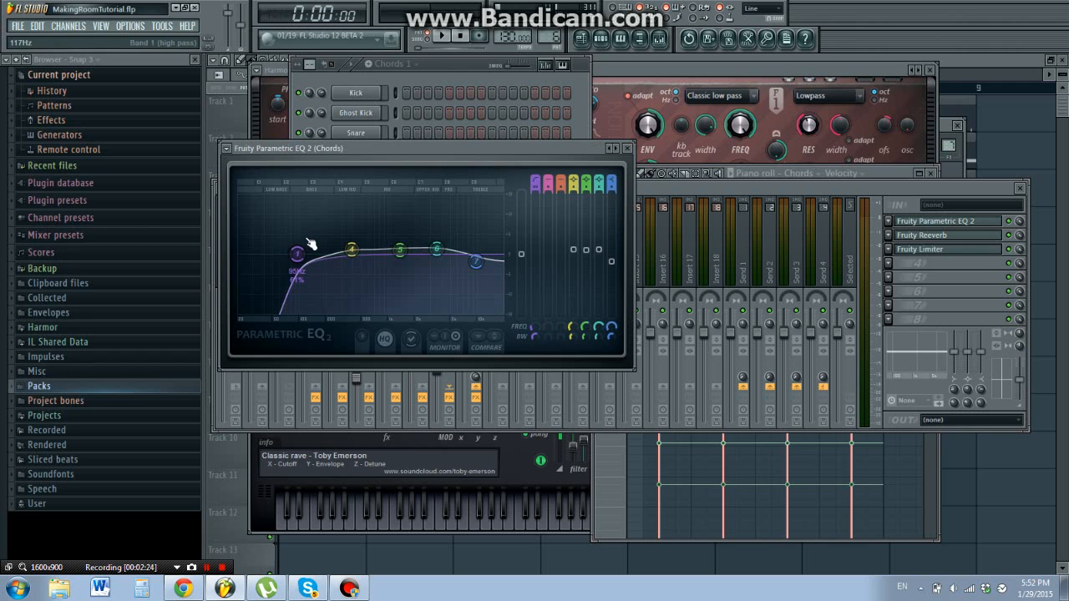
mouse_move(339, 244)
mouse_down()
mouse_move(310, 239)
mouse_move(349, 246)
mouse_up()
key(space)
key(space)
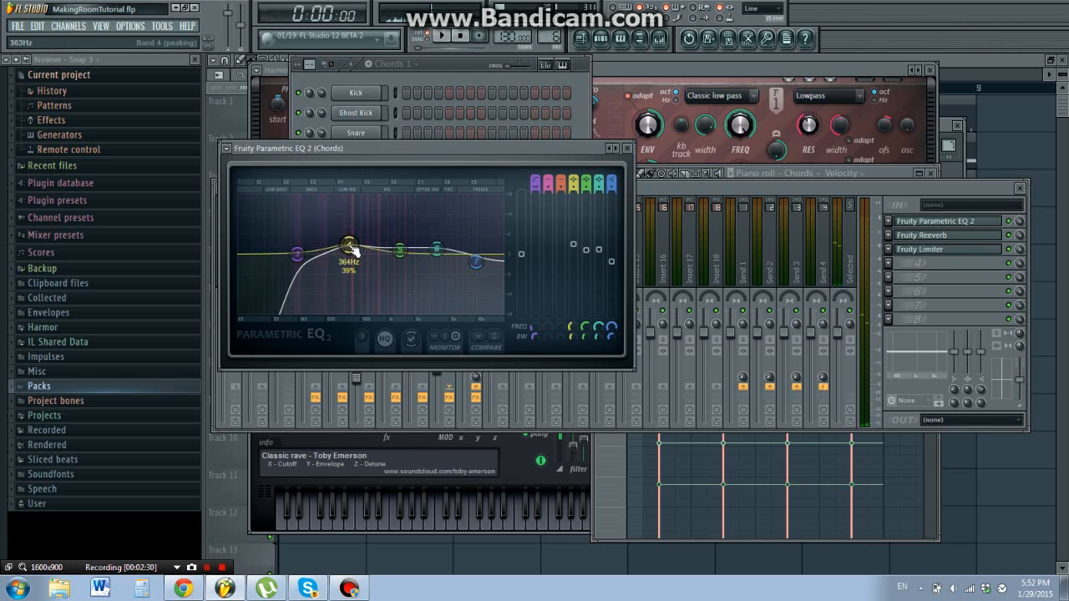
drag(595, 238, 595, 242)
drag(476, 261, 473, 272)
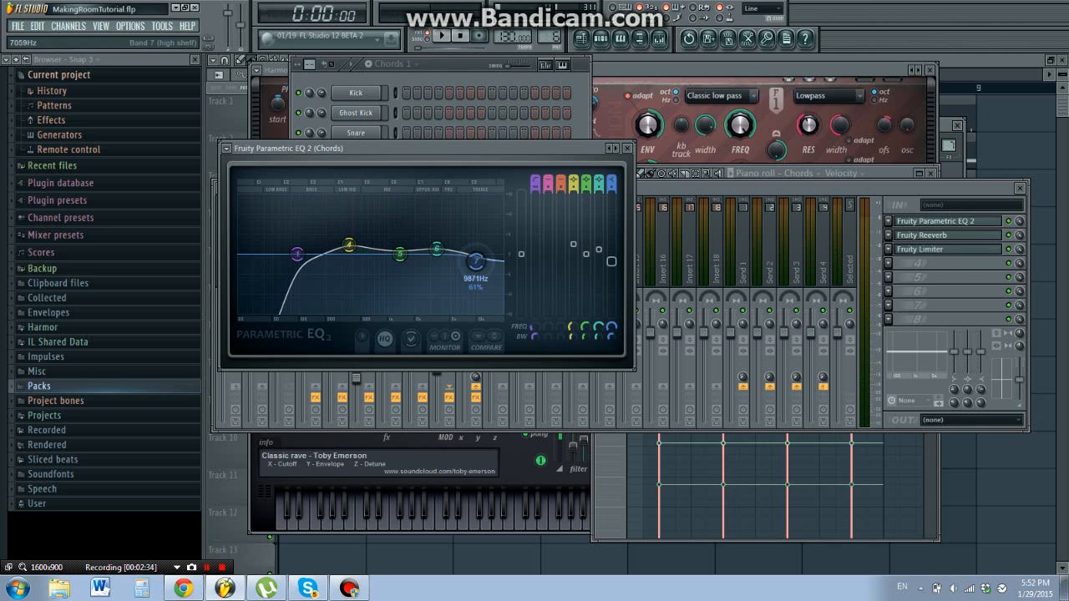
click(658, 192)
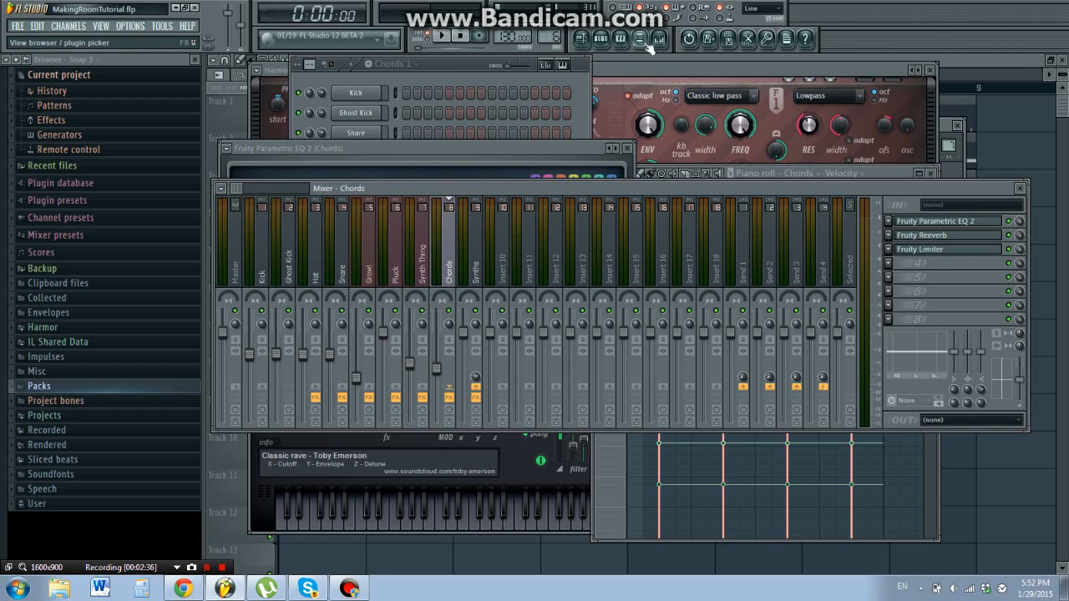
Show the playlist, play the song from bar 2 and reopen the mixer.
click(976, 65)
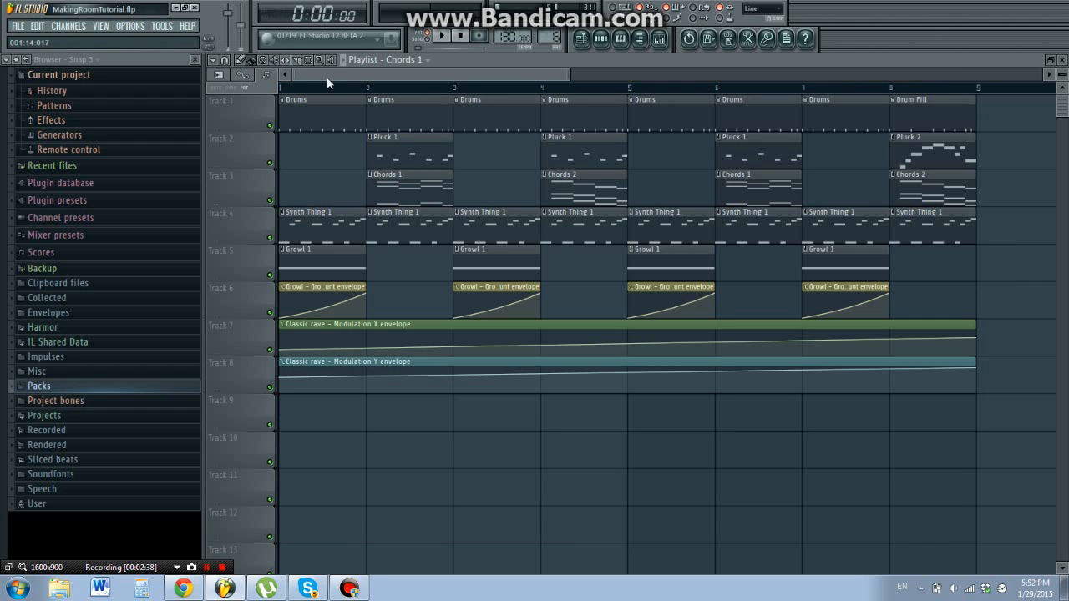
double_click(373, 89)
key(space)
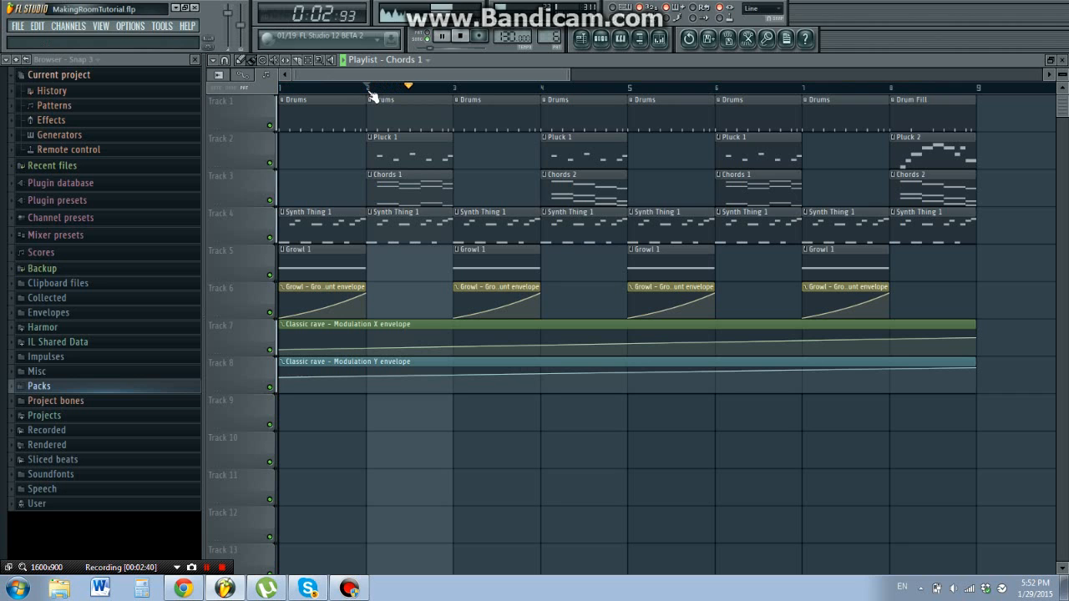
key(space)
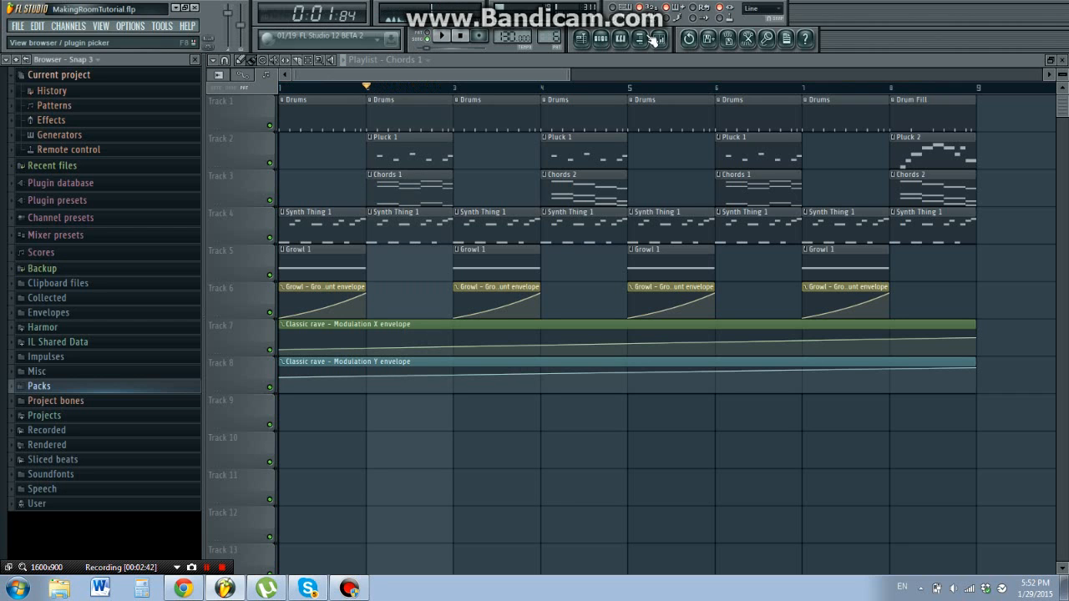
click(660, 40)
Try raising the Pluck track's volume and play the song from bar 2.
drag(382, 333, 383, 316)
key(space)
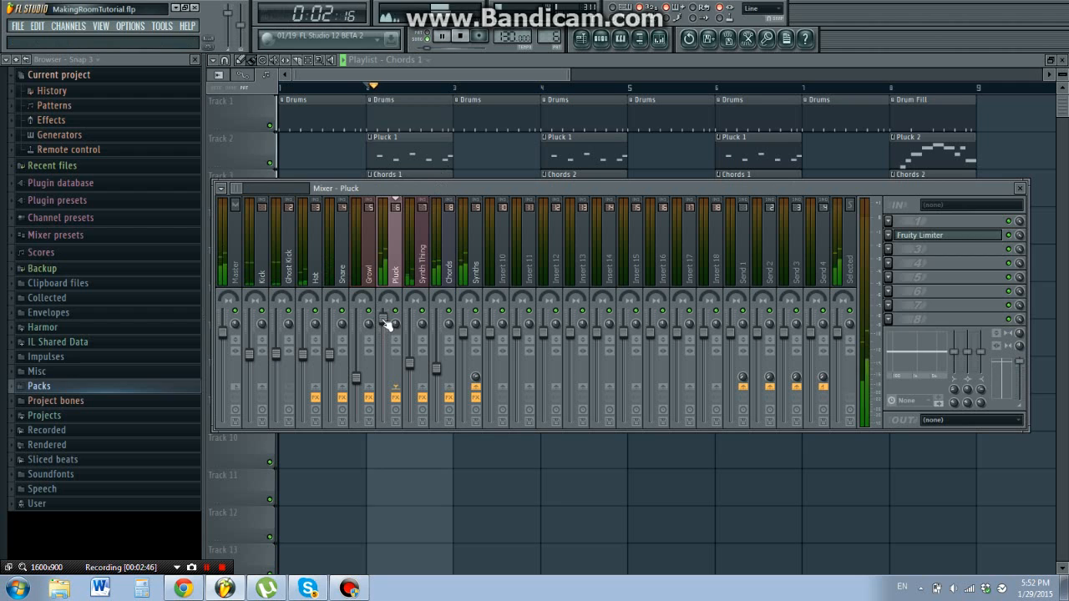
key(space)
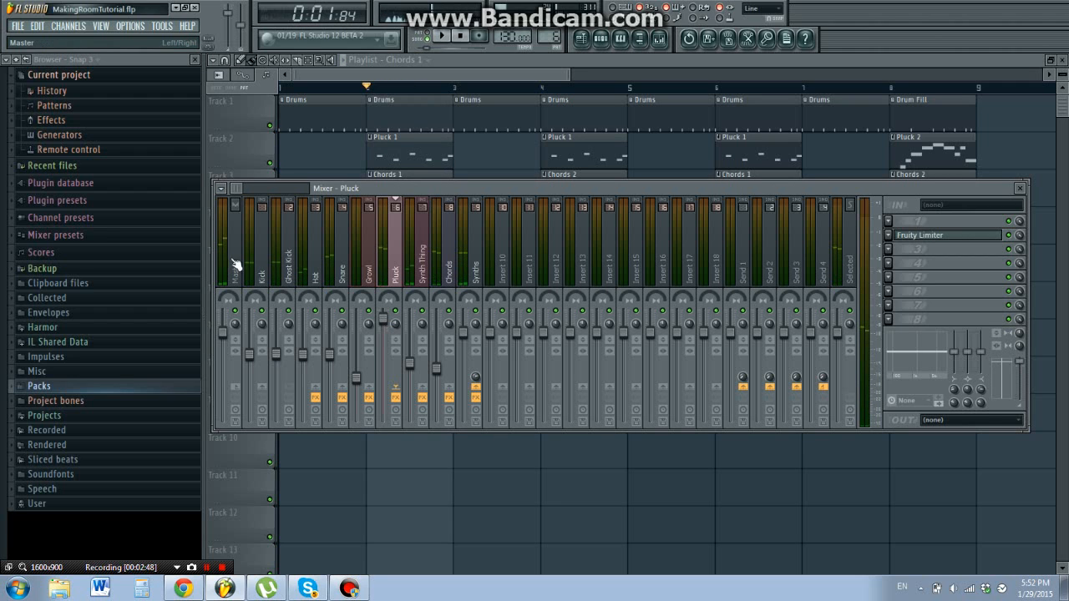
Lower the Pluck track's volume below its original level and play the song from bar 2.
click(234, 263)
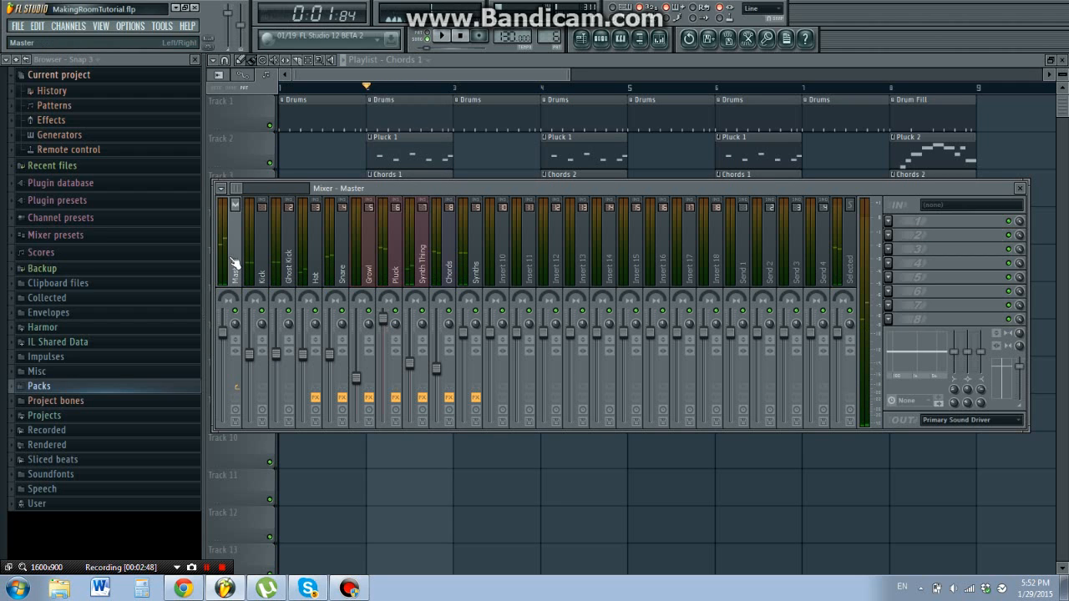
click(382, 319)
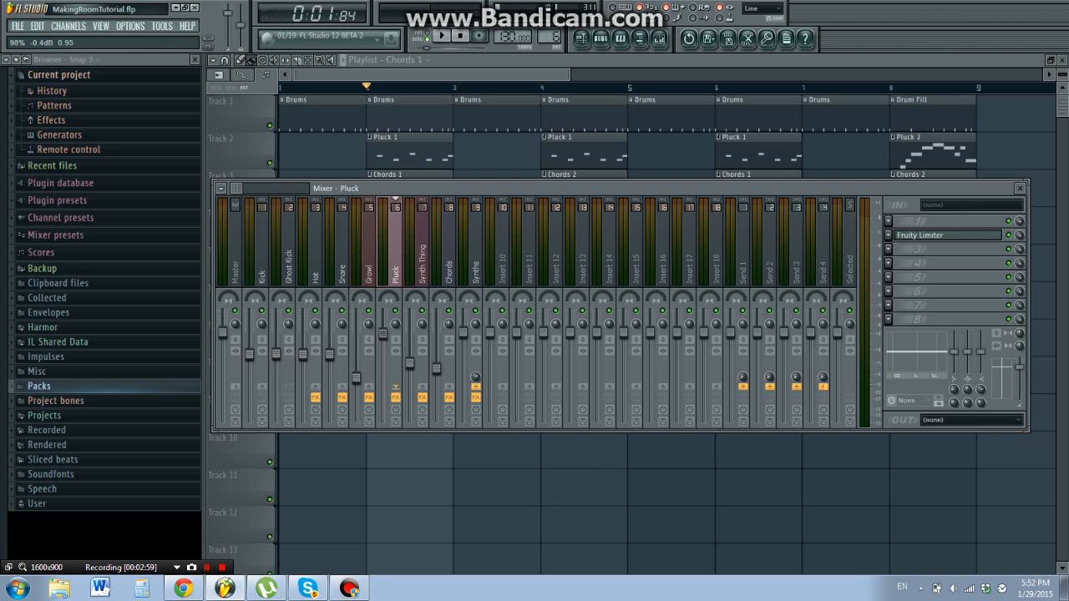
mouse_move(384, 345)
mouse_down()
mouse_move(383, 359)
mouse_move(383, 323)
mouse_move(383, 345)
mouse_up()
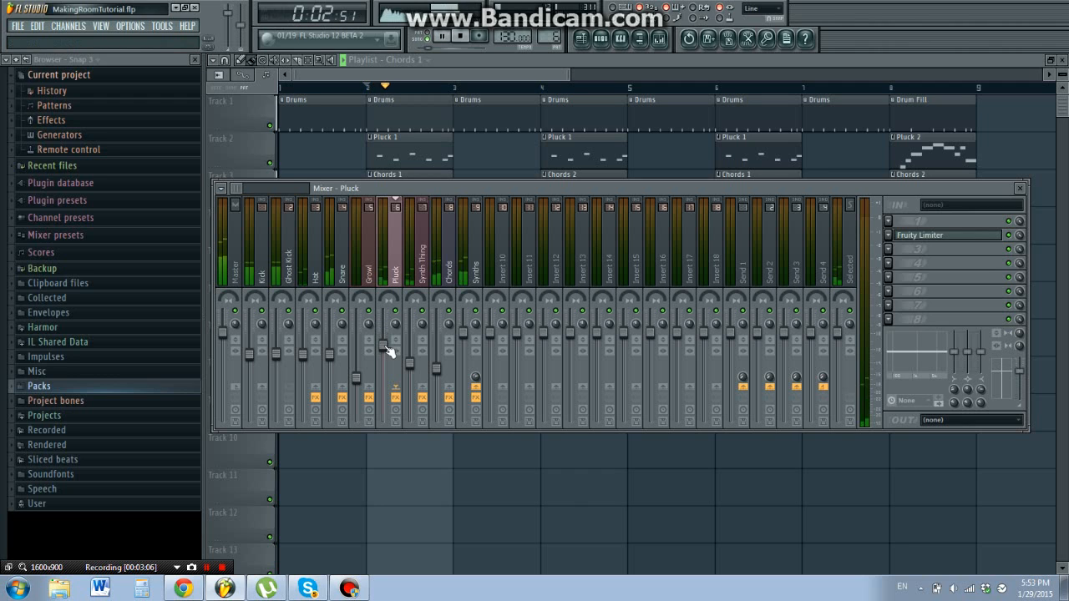
key(space)
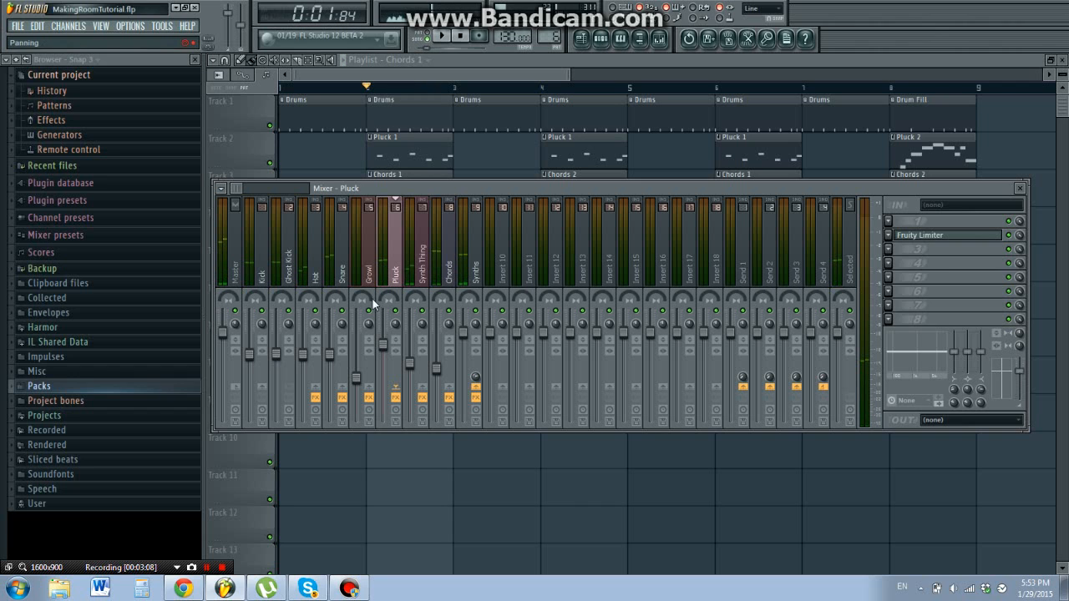
Lower the Chords track's volume slightly and play the song from bar 2 to check the balance.
click(435, 368)
drag(435, 368, 441, 389)
key(space)
key(space)
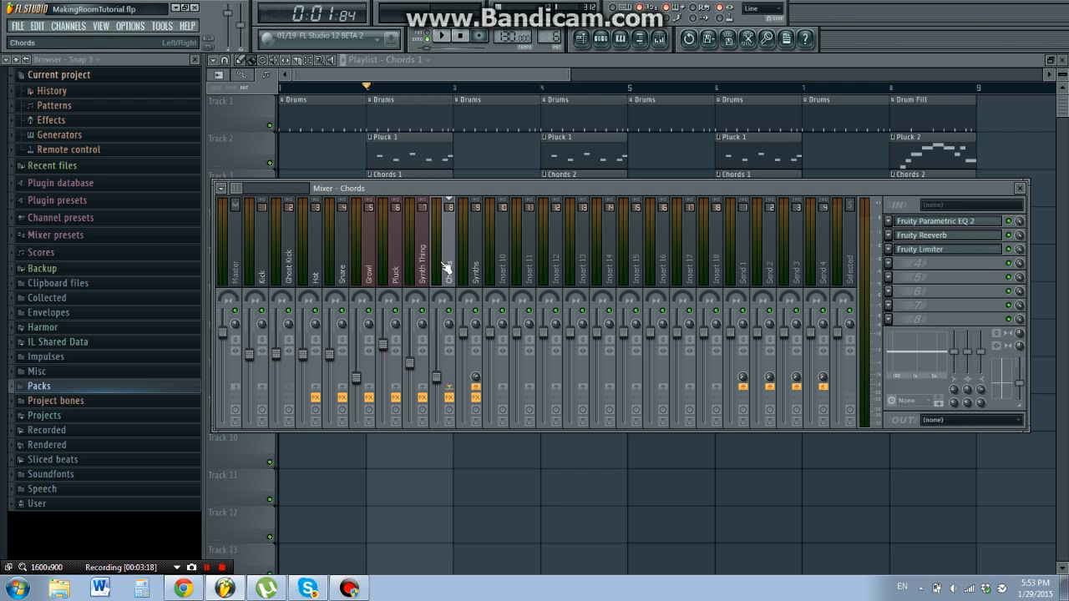
Switch back and forth between the Pluck, Synth Thing and Chords tracks to examine their routing to Synths instead of Master.
click(399, 276)
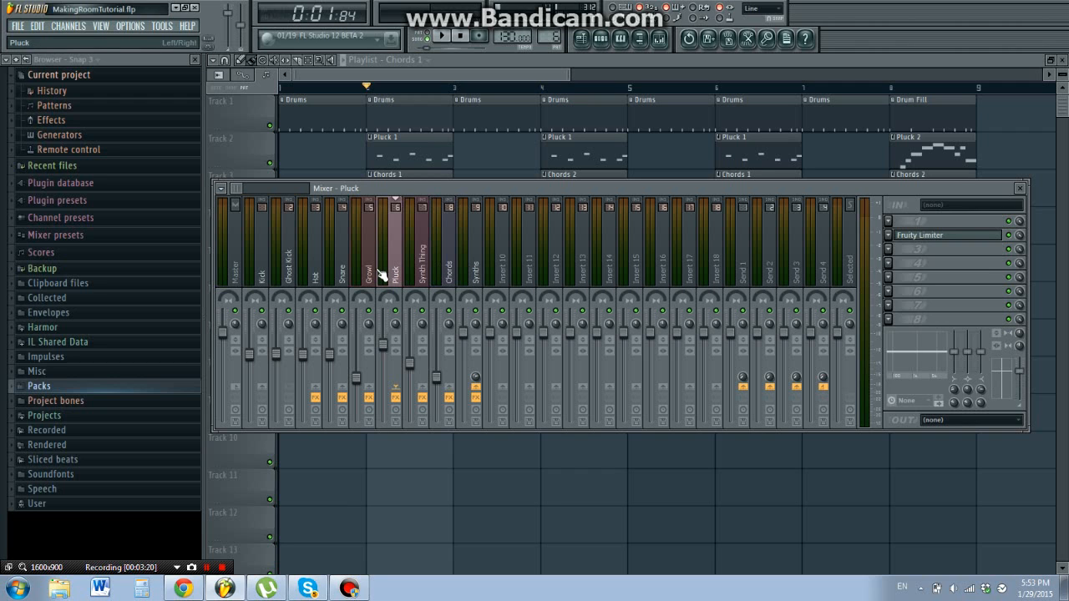
key(Right)
key(Right)
key(Left)
key(Left)
key(Right)
key(Right)
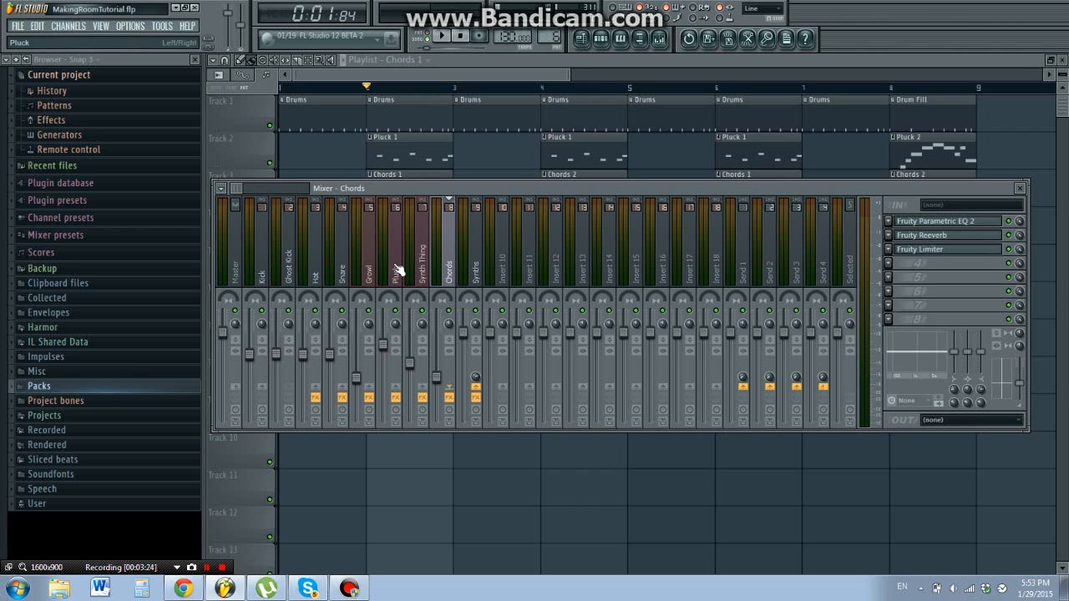
key(Left)
key(Right)
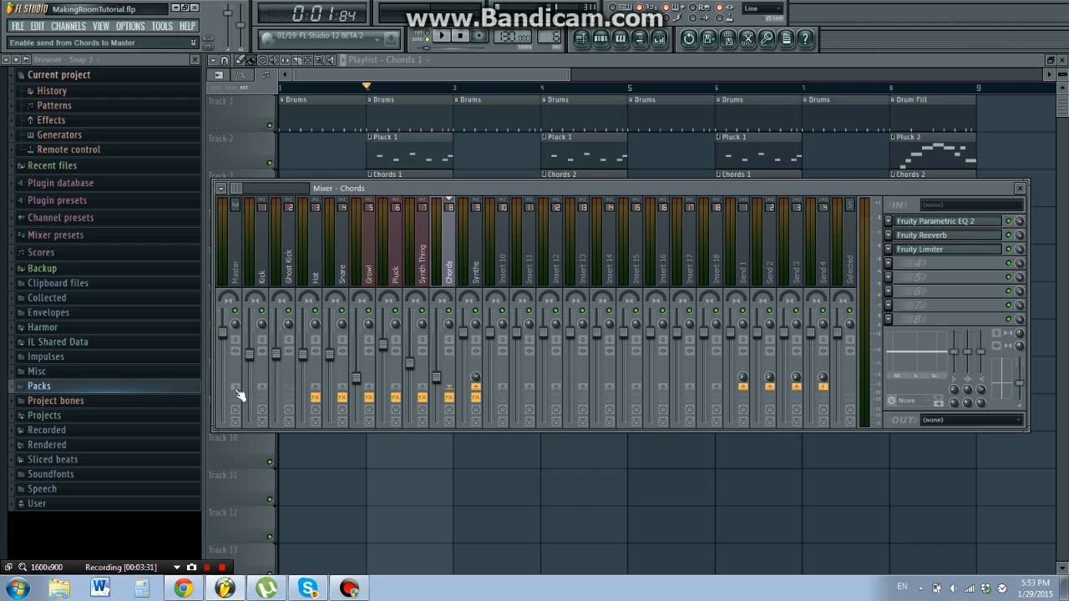
key(Left)
key(Left)
key(Right)
key(Right)
key(Left)
key(Left)
key(Right)
key(Right)
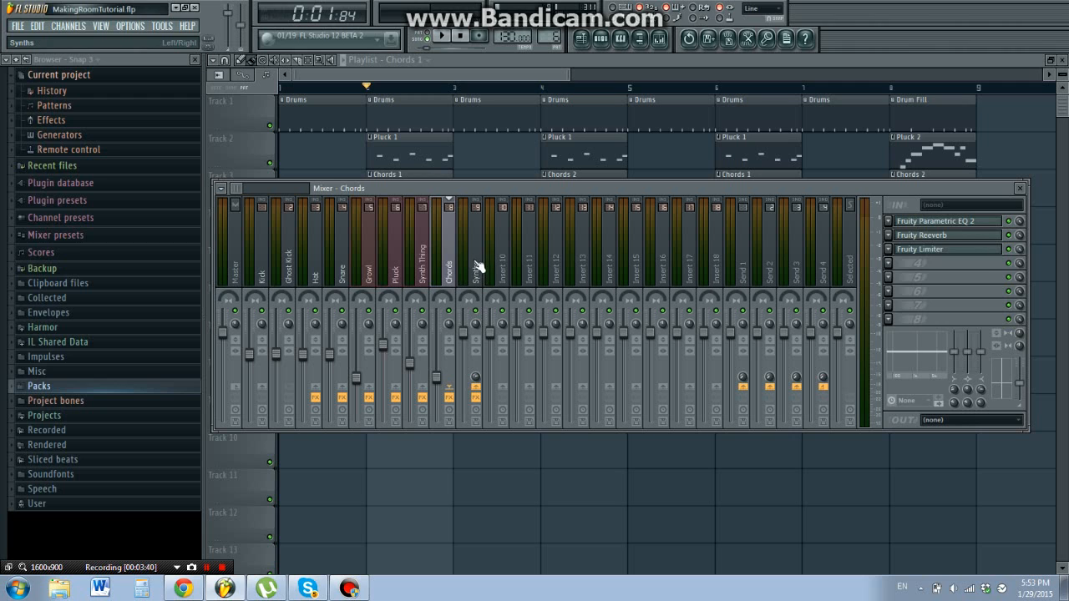
key(Left)
key(Left)
key(Right)
key(Right)
key(Left)
key(Left)
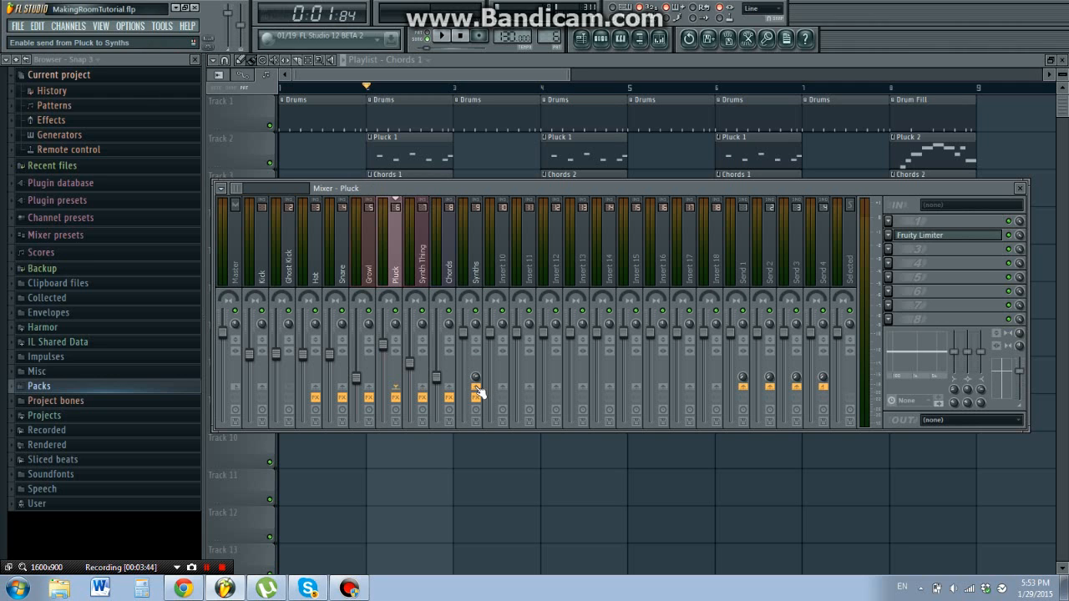
key(Right)
key(Right)
Play the song briefly, select the Synths track and review its Parametric EQ 2 and Fruity Limiter.
key(space)
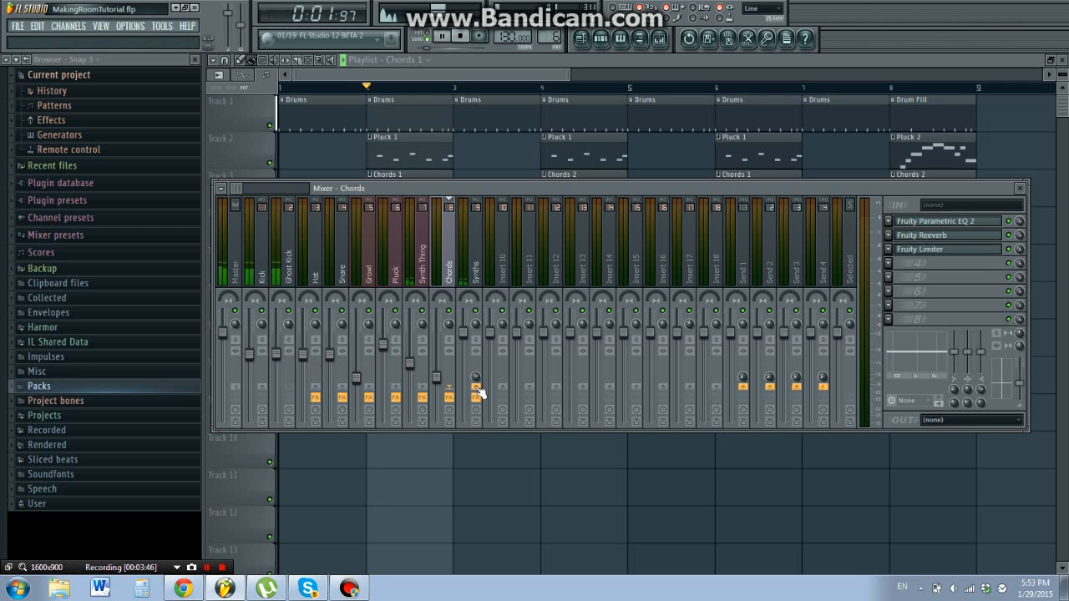
click(473, 276)
key(space)
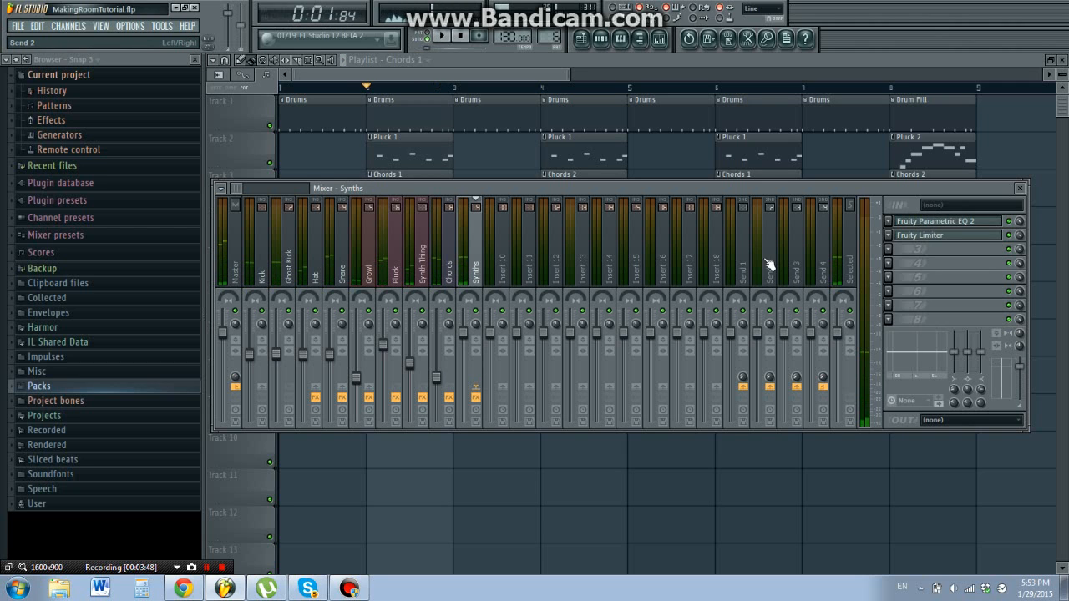
click(919, 224)
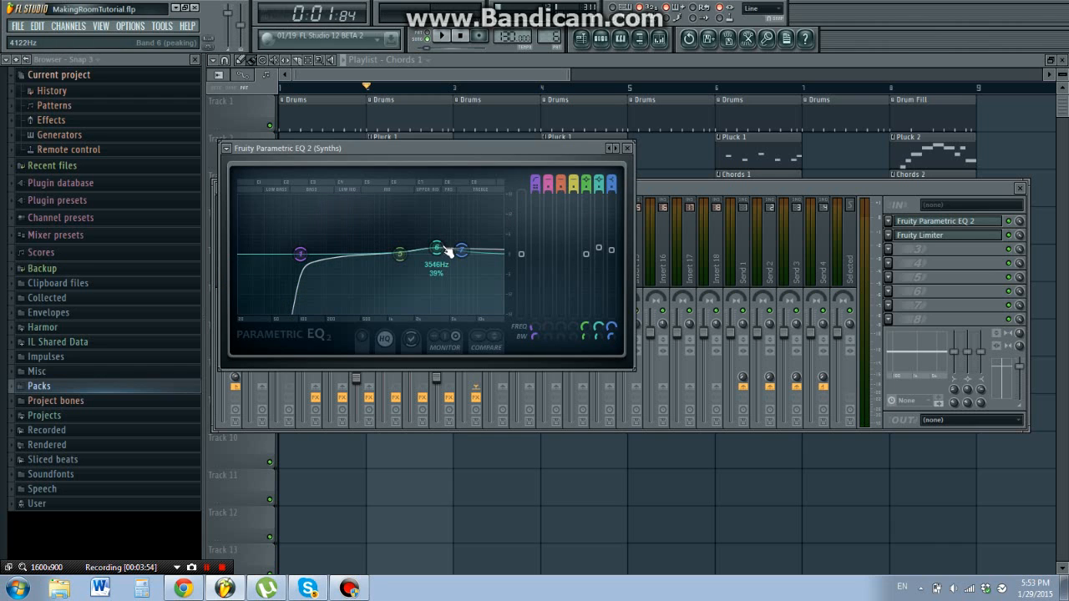
click(932, 237)
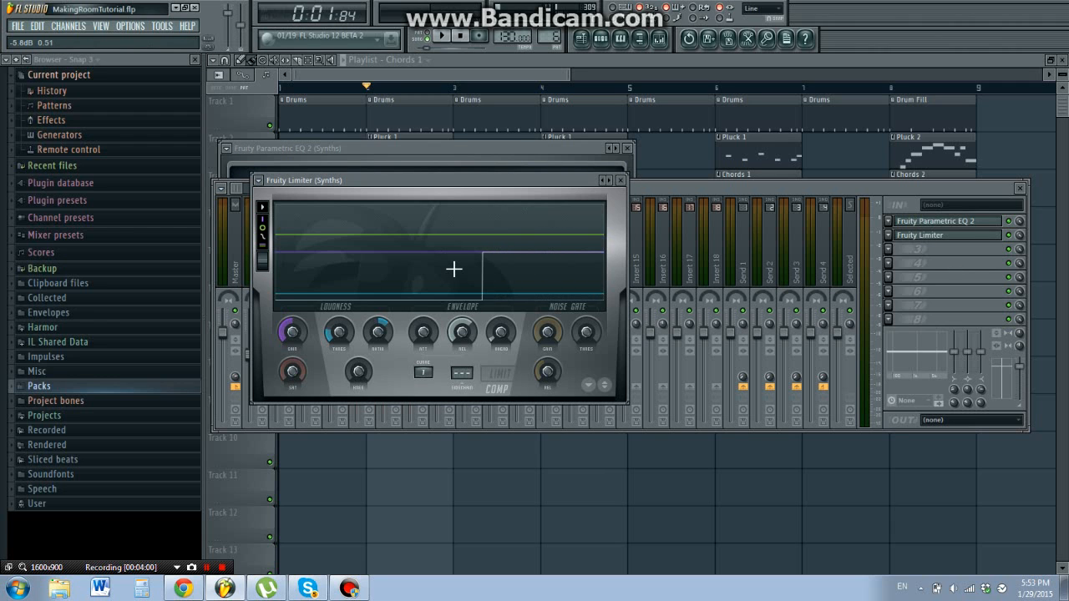
Play the song from bar 2 to examine how the Synths track's Fruity Limiter compresses the signal, and close the limiter.
key(space)
key(space)
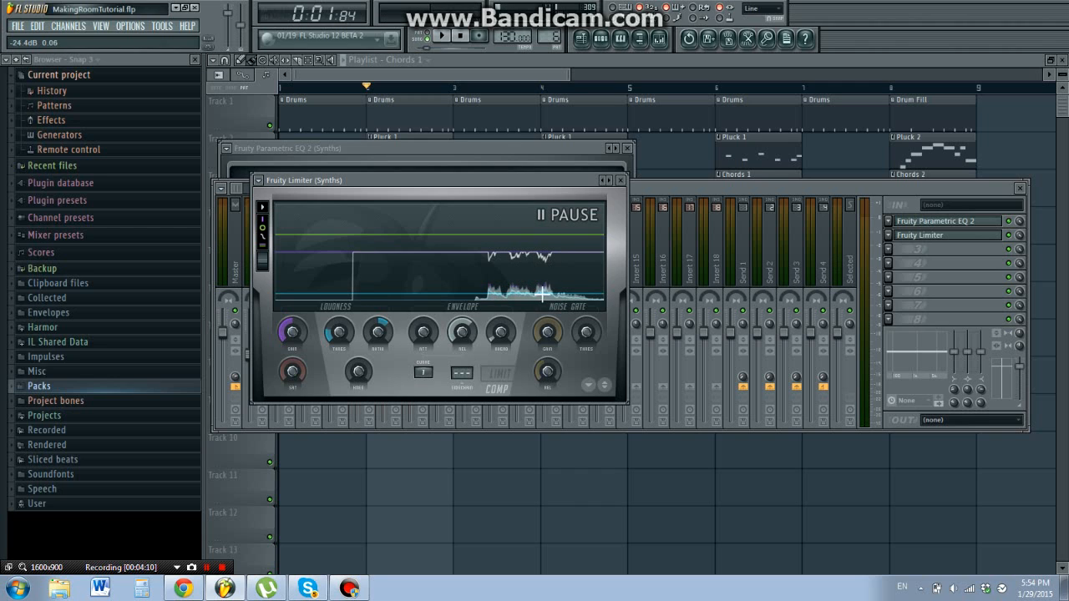
drag(380, 326, 380, 315)
key(space)
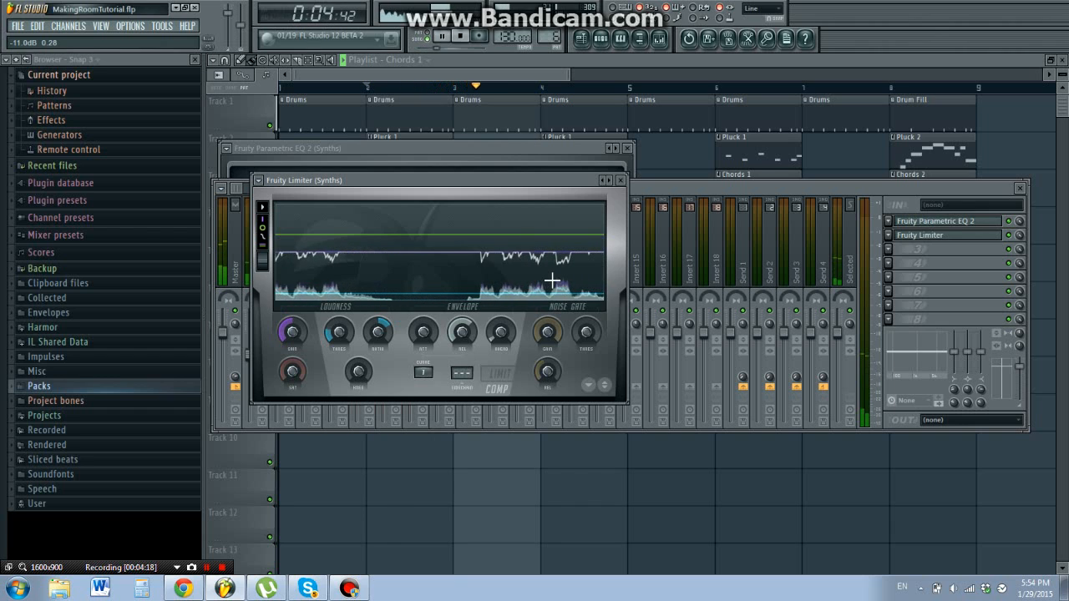
key(space)
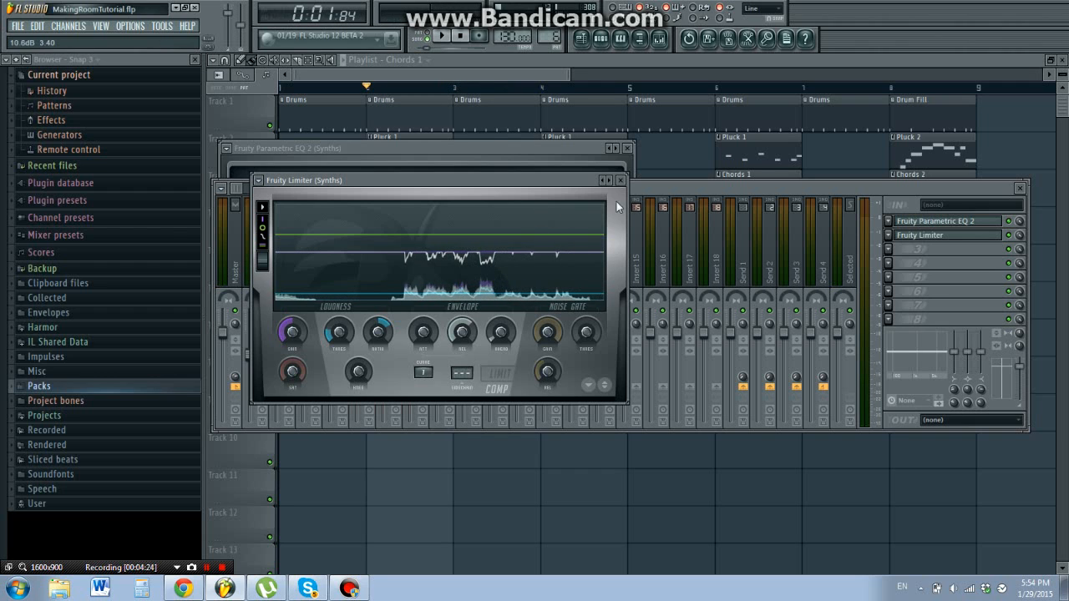
click(619, 180)
Compare the Pluck and Chords tracks' effects and review the Chords track's Parametric EQ 2 curve.
click(400, 260)
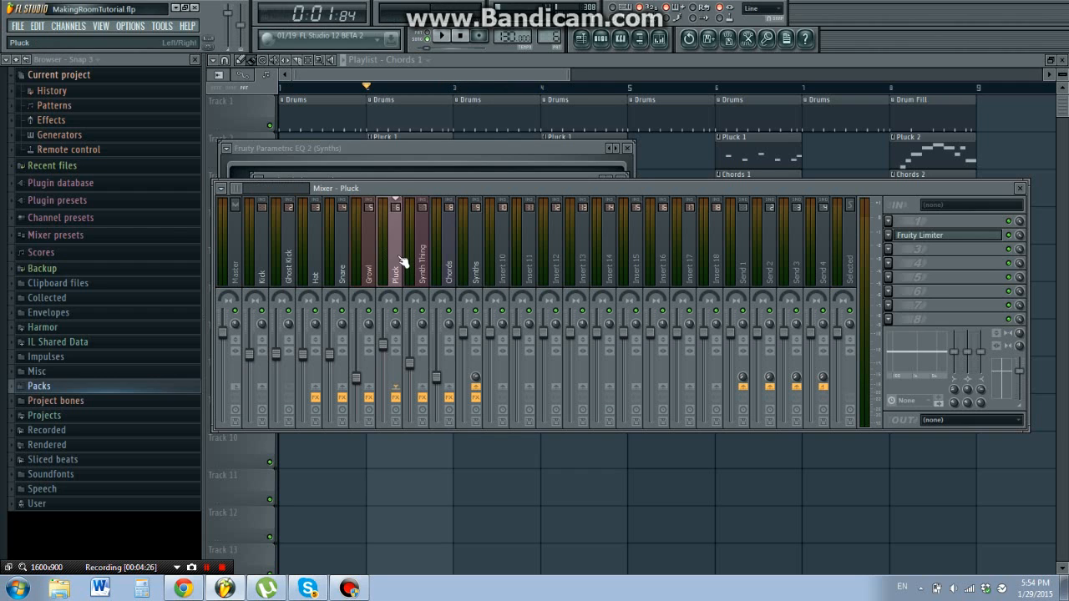
click(451, 262)
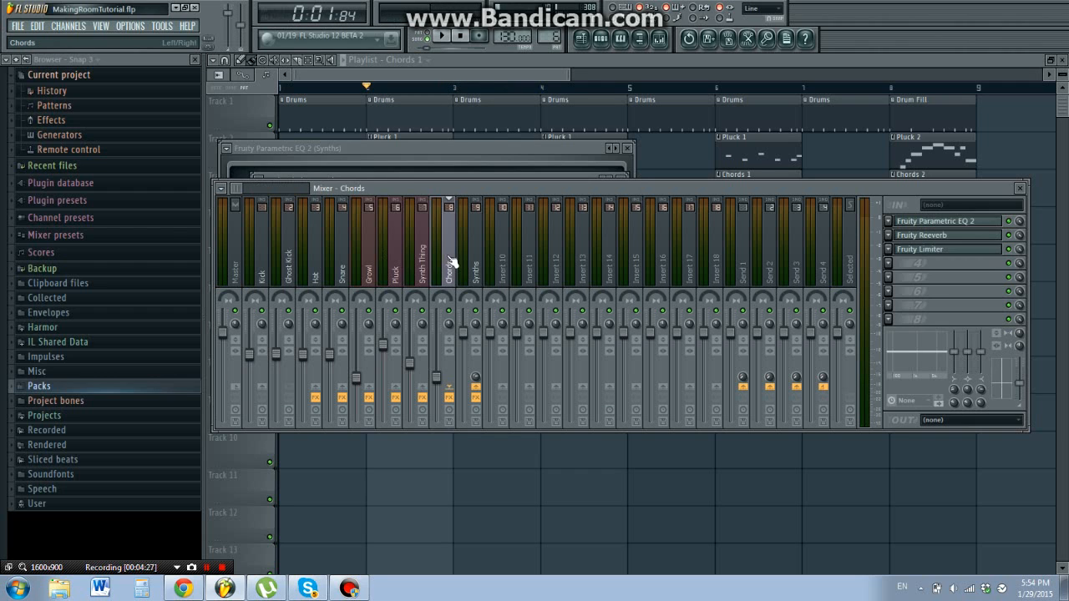
click(941, 222)
drag(436, 249, 472, 267)
click(655, 194)
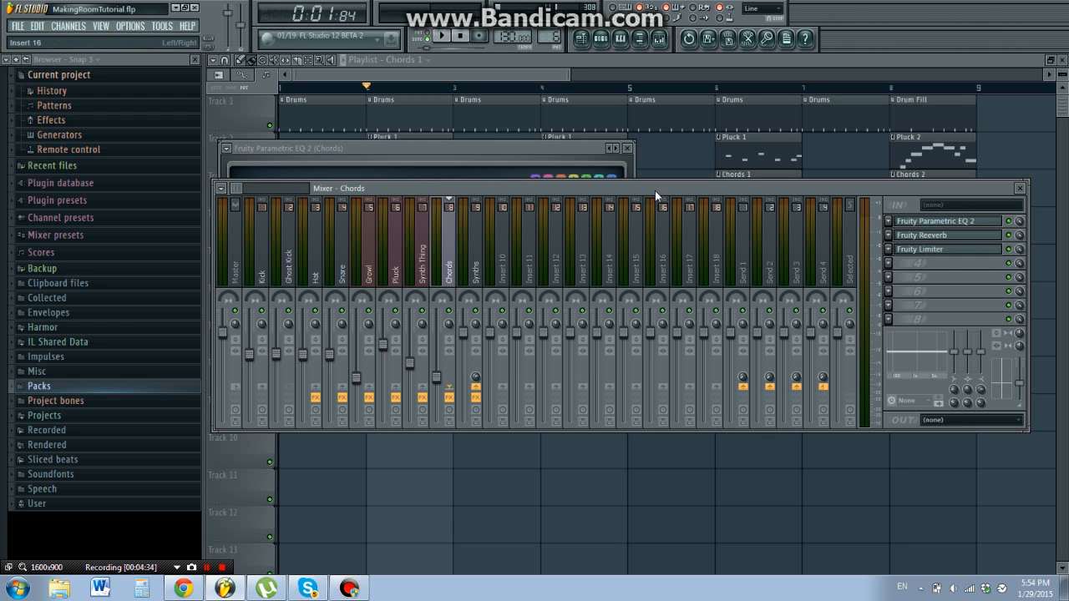
Add Fruity Parametric EQ 2 to the first effect slot of the Pluck track.
click(408, 269)
click(401, 270)
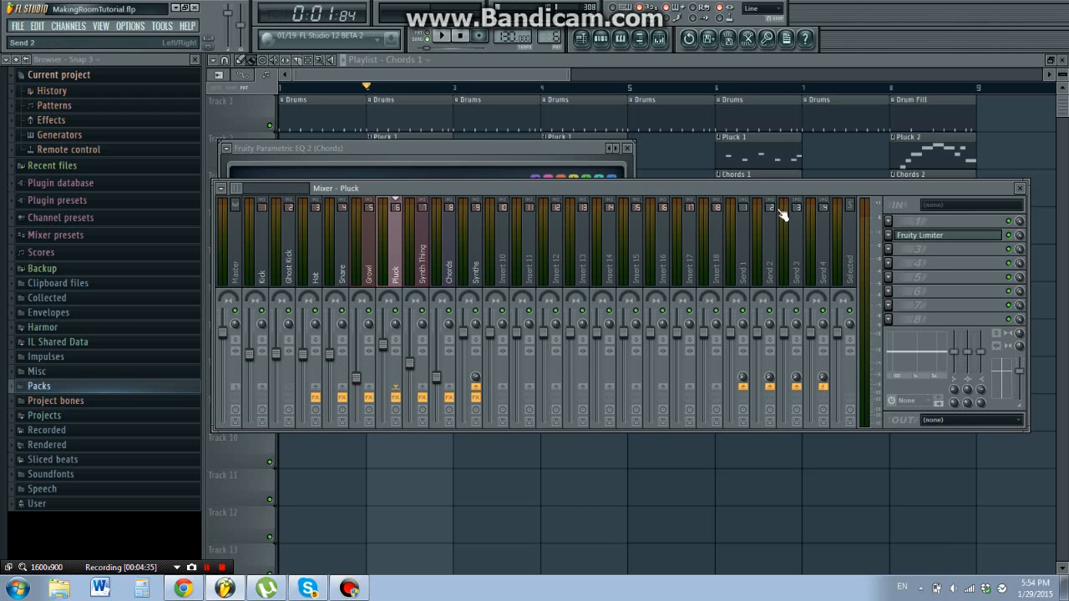
click(891, 222)
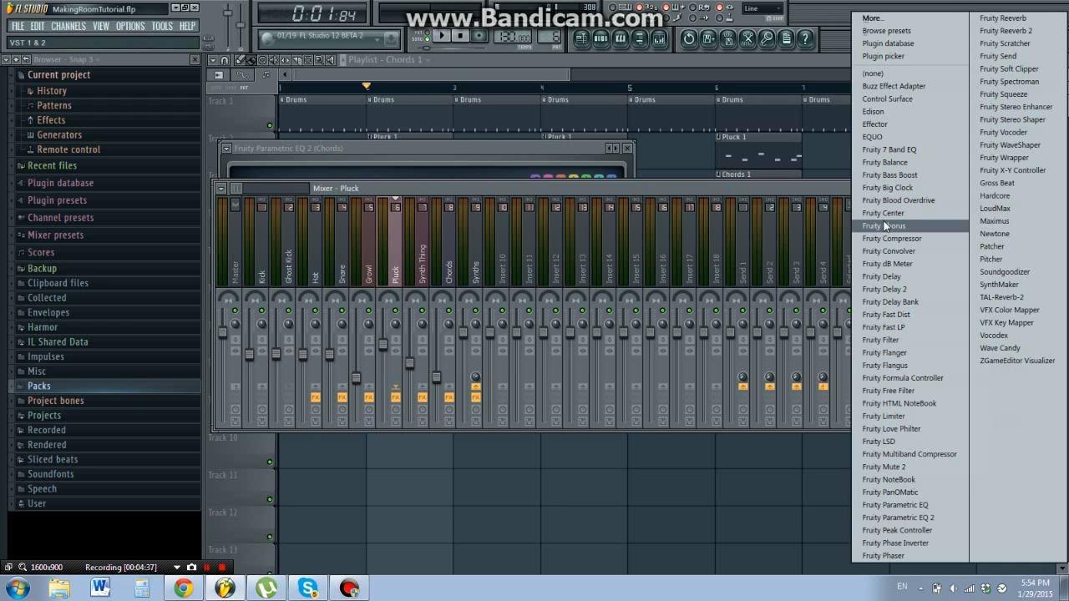
click(918, 514)
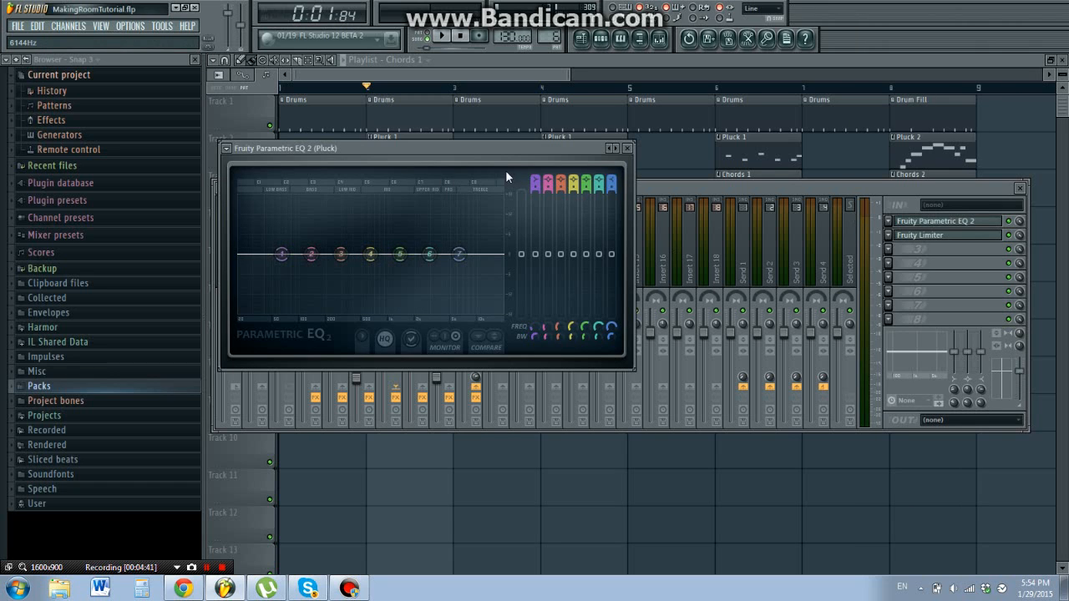
Disable bands 2 and 3 of the Pluck EQ and make band 1 a high-pass filter with a higher cutoff and steeper slope.
mouse_move(551, 182)
mouse_down()
mouse_move(551, 234)
mouse_move(565, 234)
mouse_up()
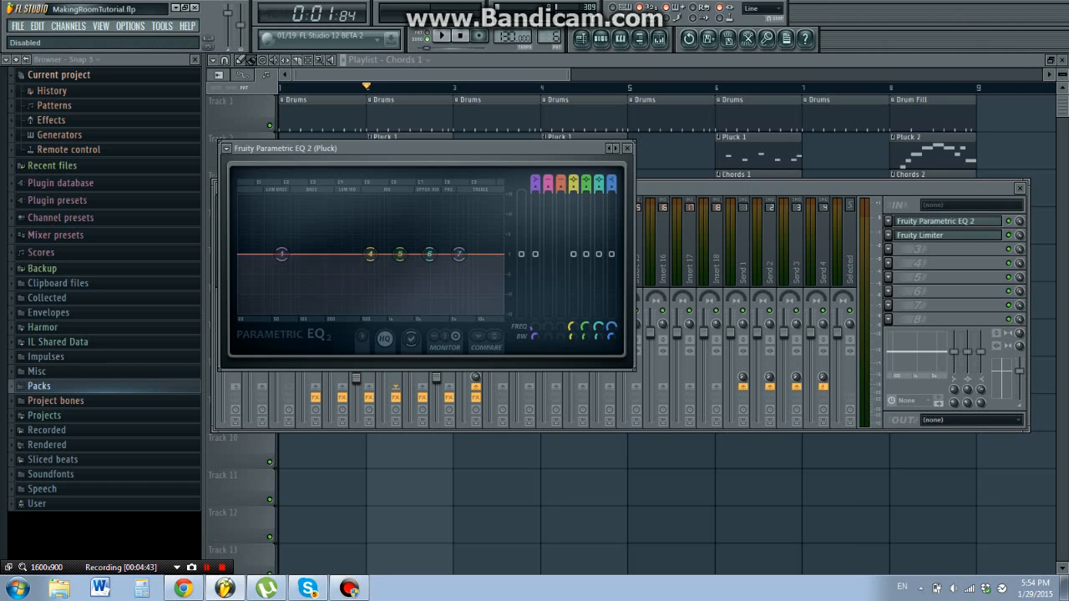
drag(536, 180, 532, 199)
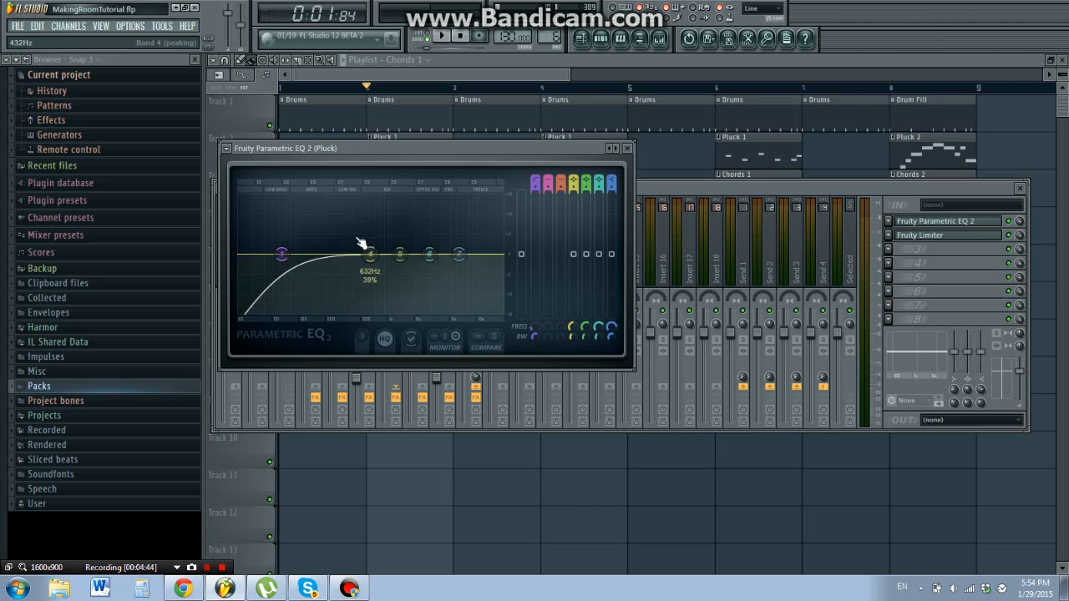
drag(281, 254, 321, 254)
scroll(321, 254, up, 3)
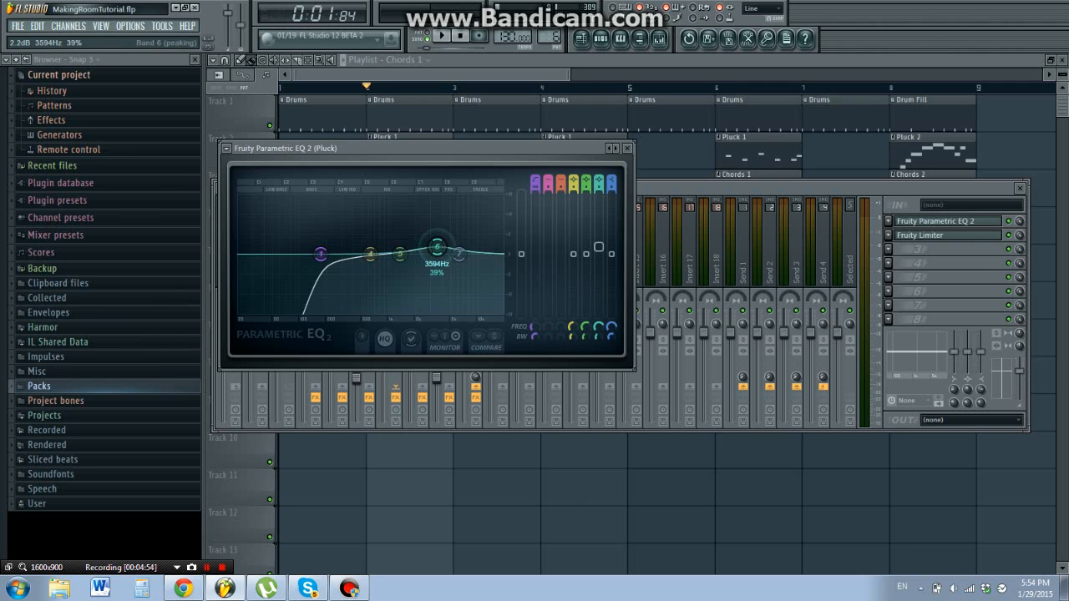
Slightly boost bands 5, 6 and 7 of the Pluck EQ, with band 7 at about 8396 Hz, and play the song.
drag(457, 255, 465, 250)
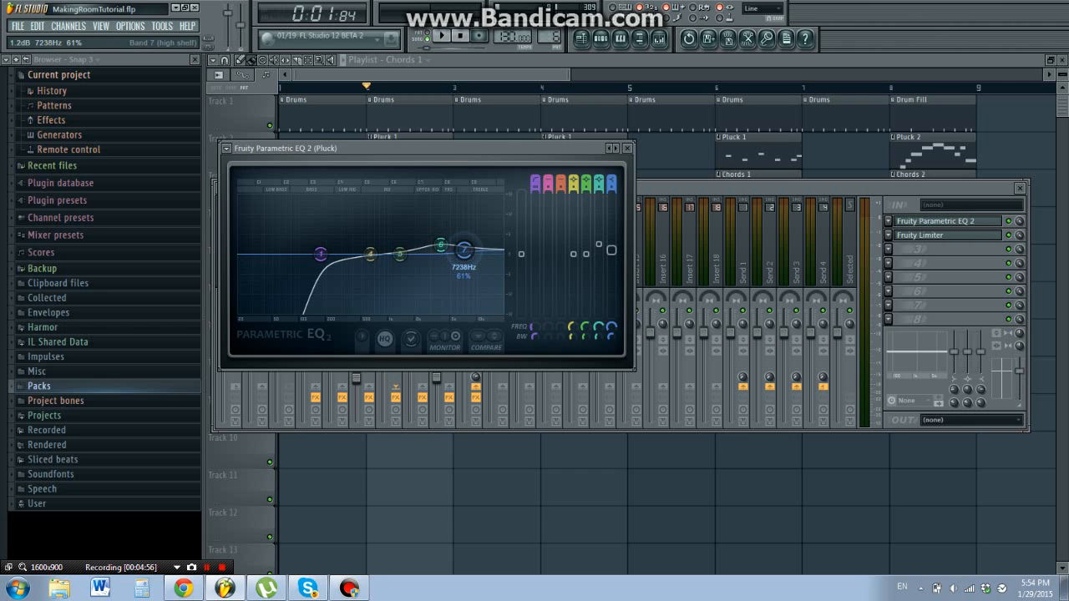
drag(400, 254, 470, 251)
key(space)
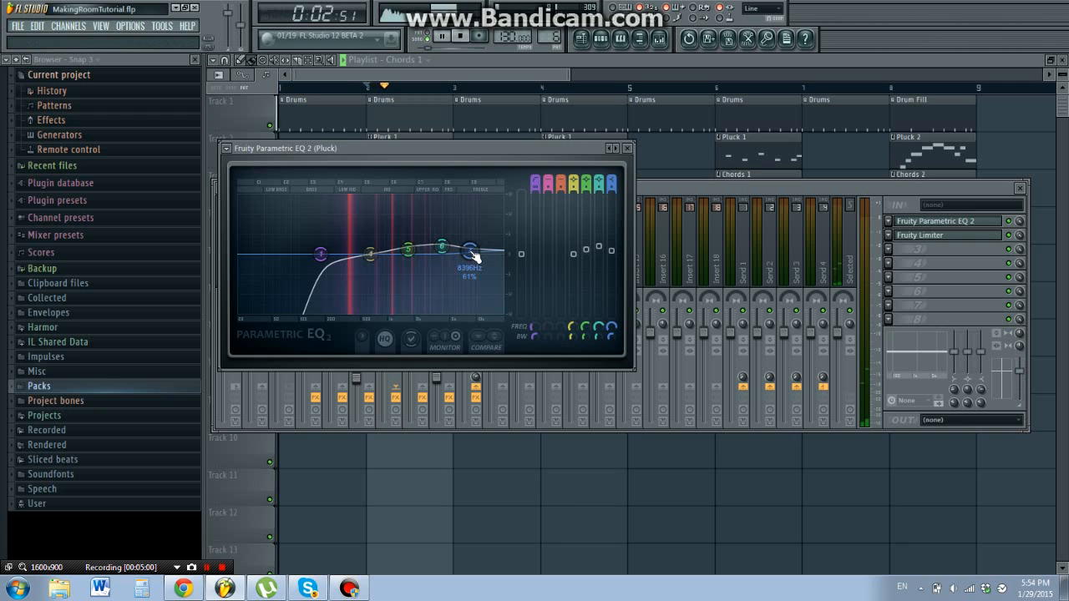
Try a strong peaking boost on band 5 of the Pluck EQ at about 3062 Hz and audition it.
key(space)
drag(408, 250, 430, 205)
key(space)
key(space)
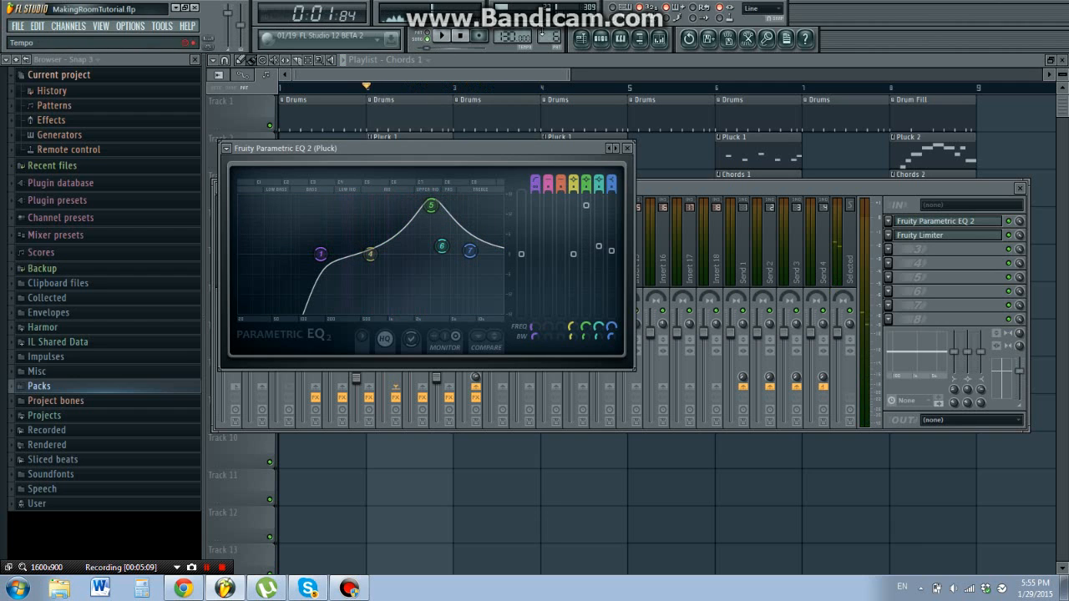
Select the Pluck 1 pattern in the channel rack and start playback.
click(601, 37)
click(386, 64)
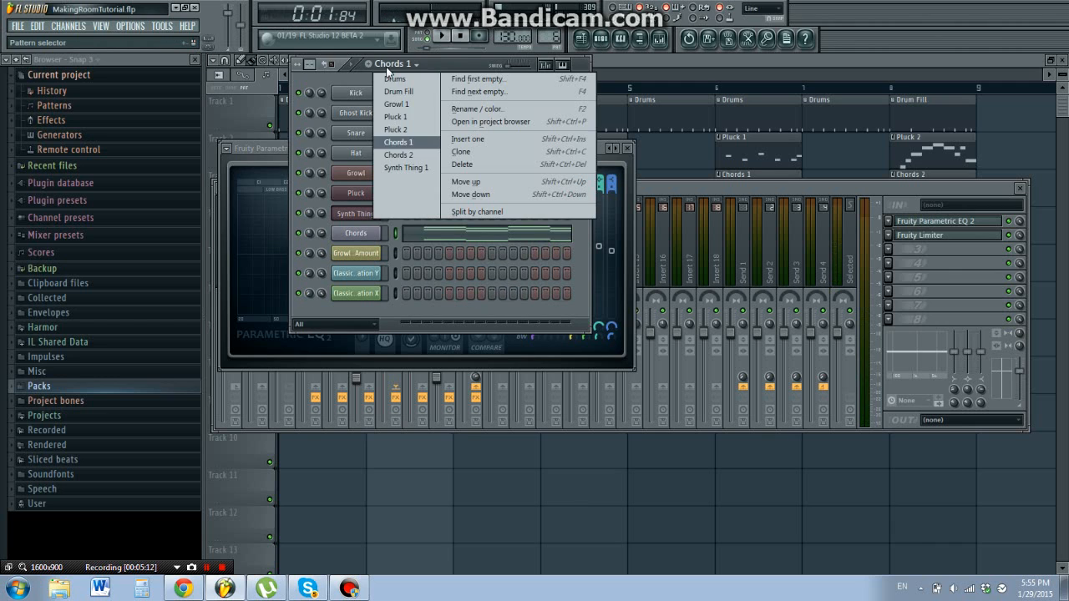
click(394, 126)
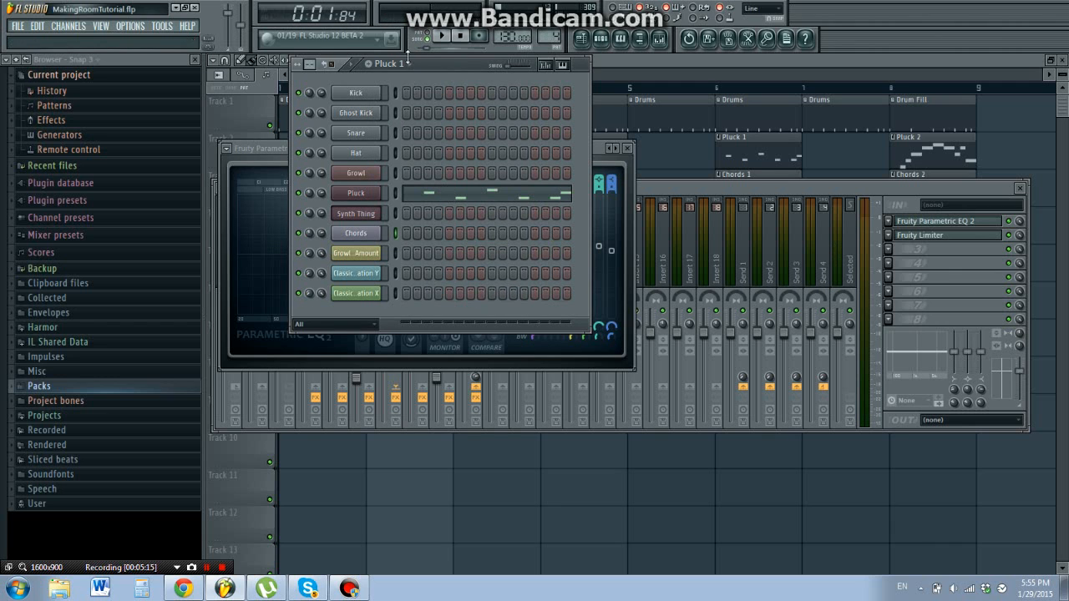
click(440, 35)
Boost the low mids with band 4 of the Pluck EQ, adjust its bandwidth, and cut band 5 slightly.
click(598, 144)
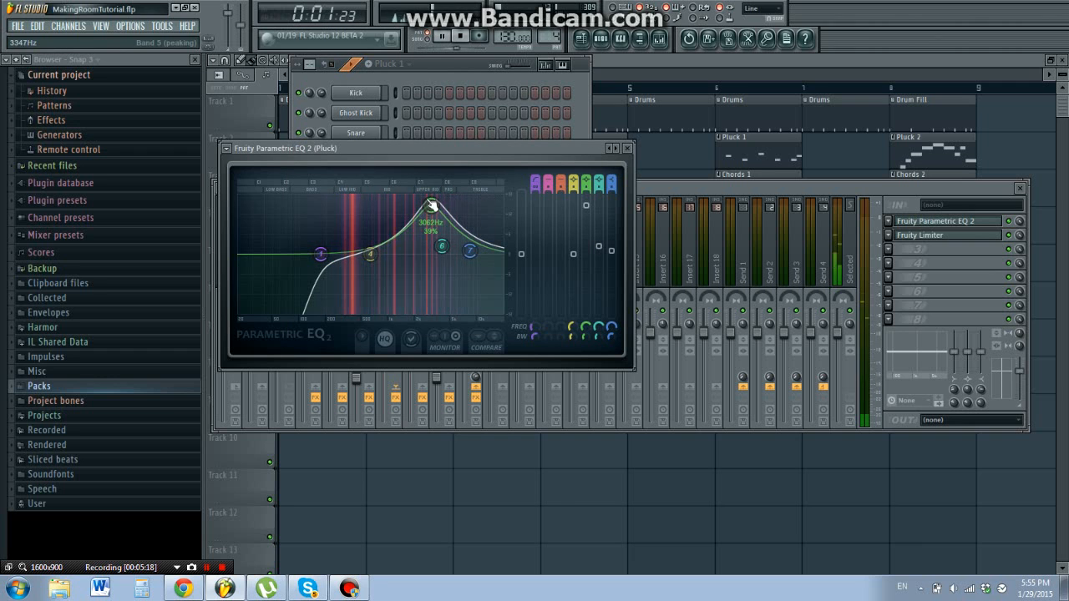
drag(431, 205, 339, 233)
key(space)
drag(408, 247, 407, 257)
drag(573, 340, 573, 329)
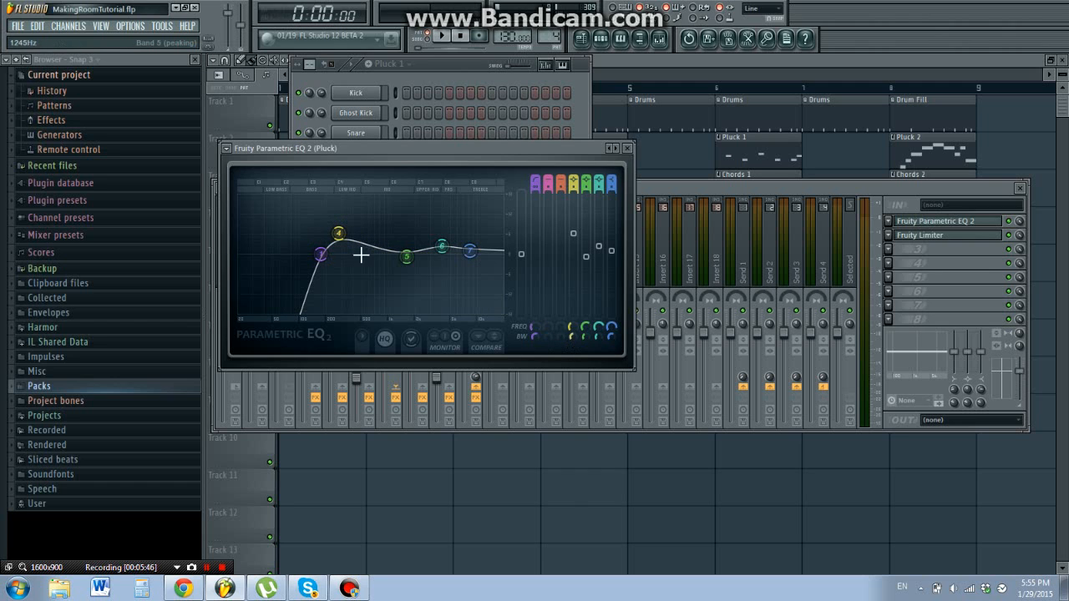
drag(338, 233, 338, 233)
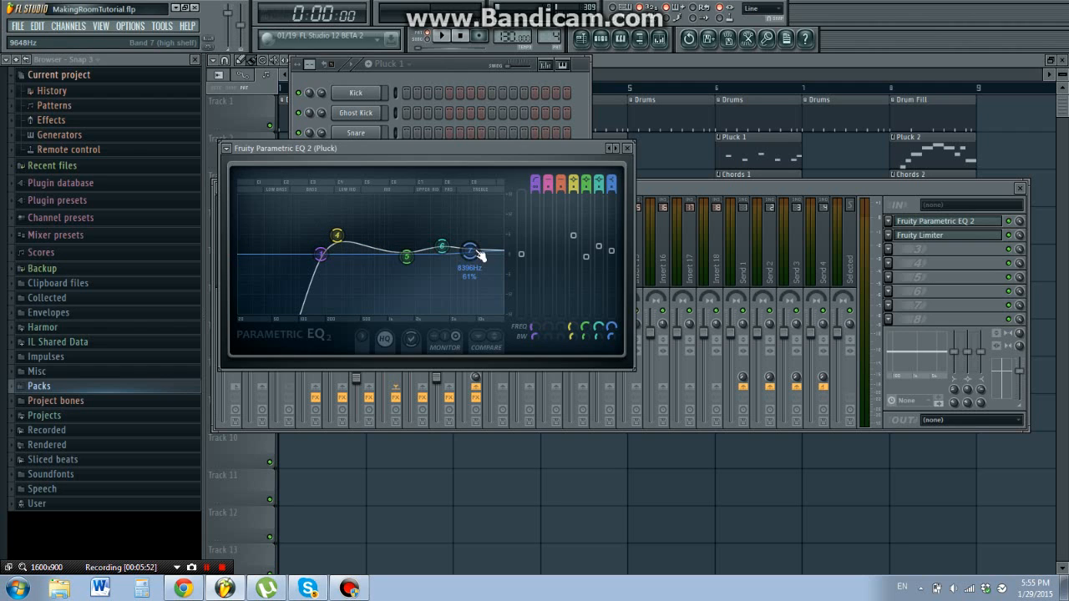
Move band 7 of the Pluck EQ higher in frequency, boost band 6 around 6 kHz with an adjusted bandwidth, and audition the pattern.
drag(479, 252, 500, 257)
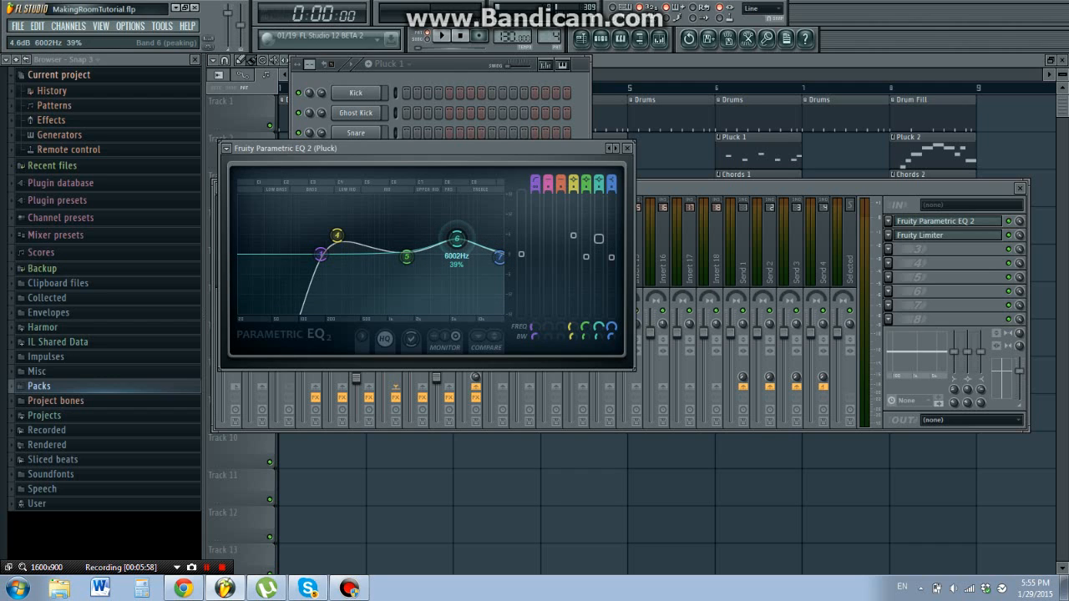
drag(599, 338, 599, 337)
key(space)
drag(457, 233, 493, 252)
key(space)
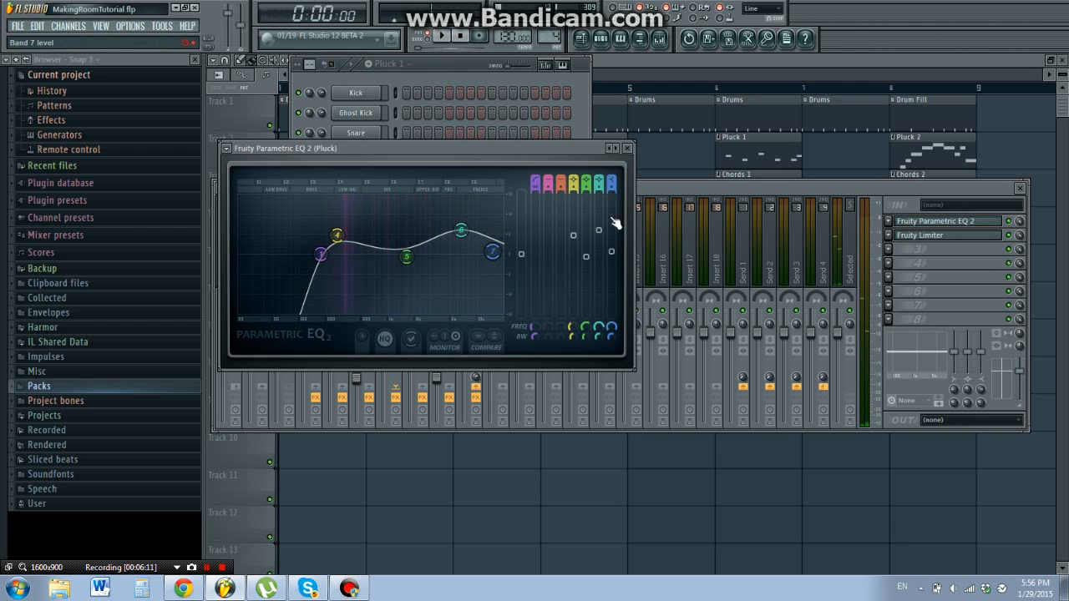
Open the Pluck channel's Harmor synth and try its Modulation Y control while auditioning the sound.
click(645, 187)
click(432, 68)
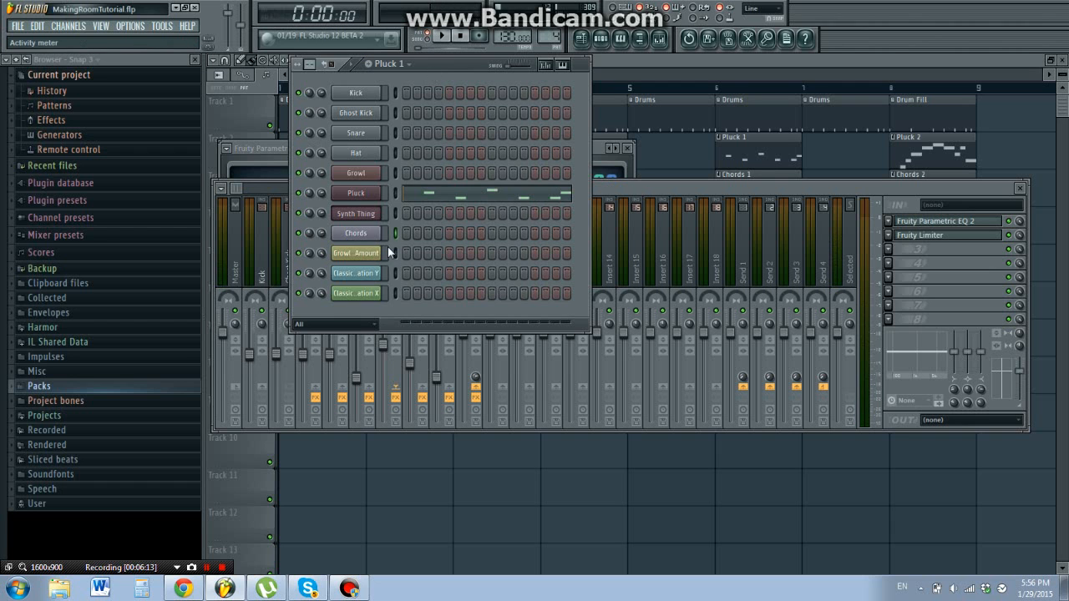
click(362, 194)
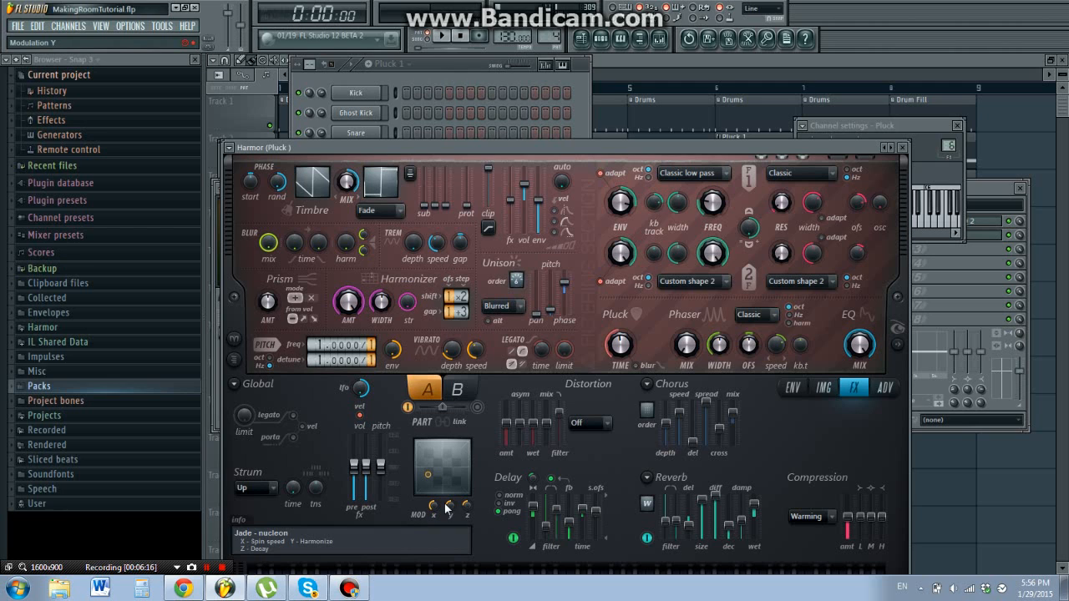
mouse_move(451, 510)
mouse_down()
mouse_move(451, 522)
mouse_move(451, 501)
mouse_move(466, 513)
mouse_up()
key(space)
Deepen the band 6 cut slightly in the Chords track's Parametric EQ 2 and set band 7 to about -3.8 dB at 8743 Hz.
click(1000, 191)
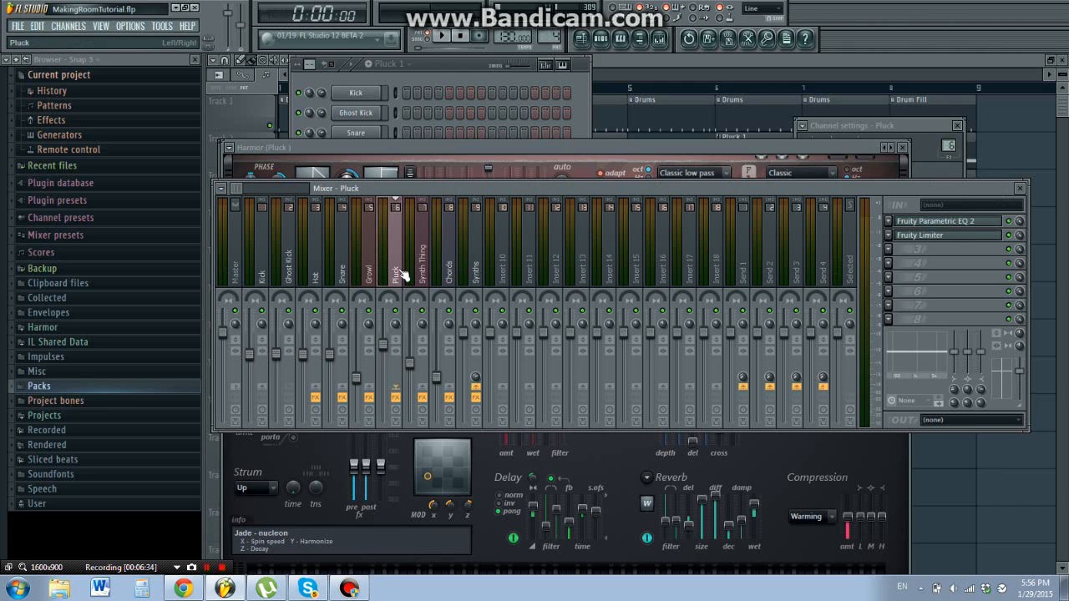
click(454, 267)
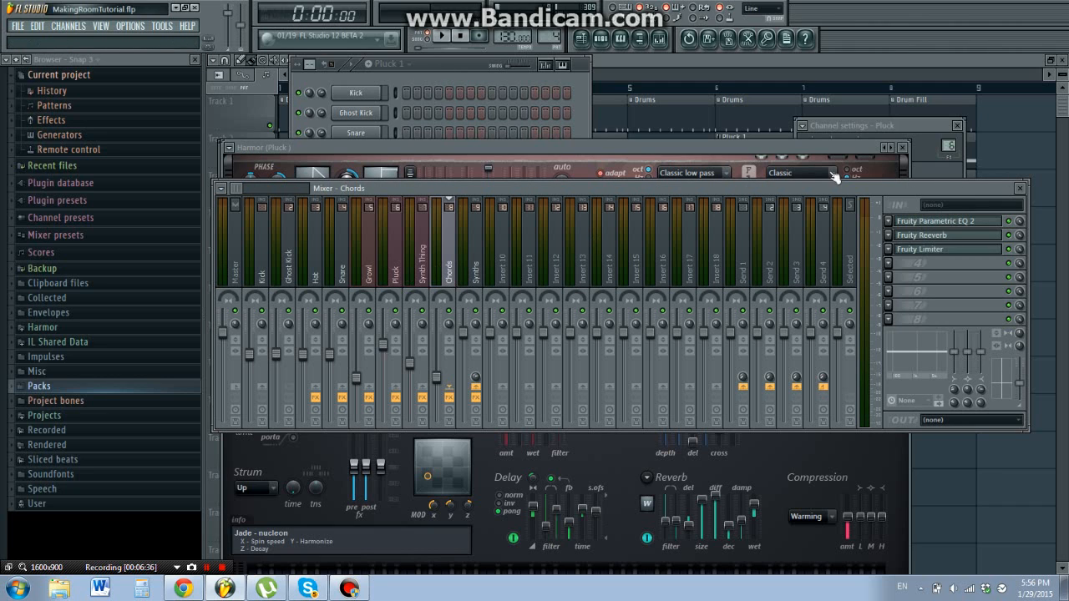
click(952, 222)
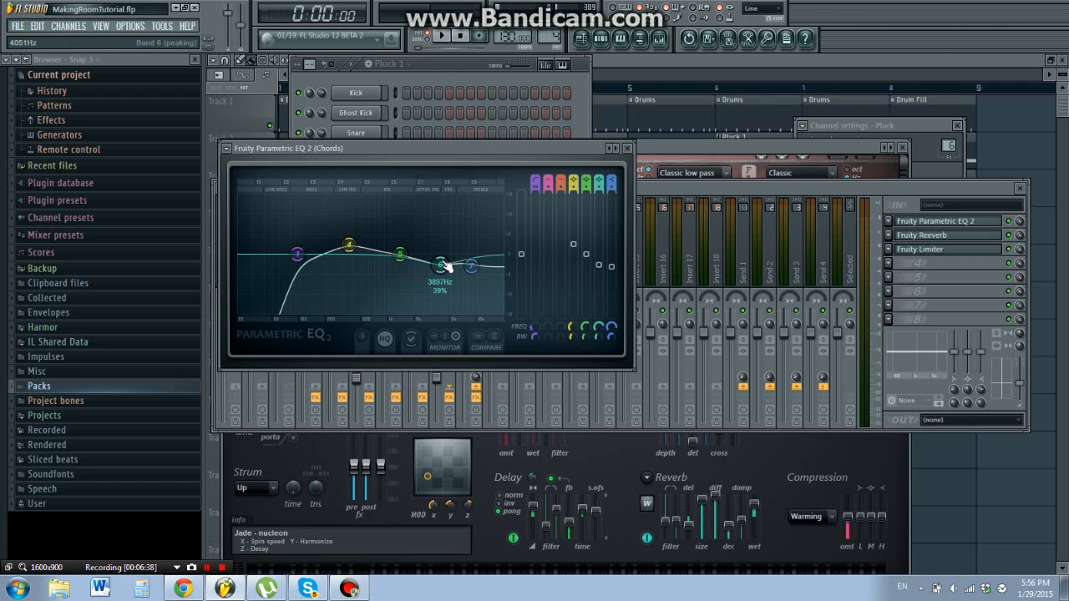
drag(440, 265, 471, 268)
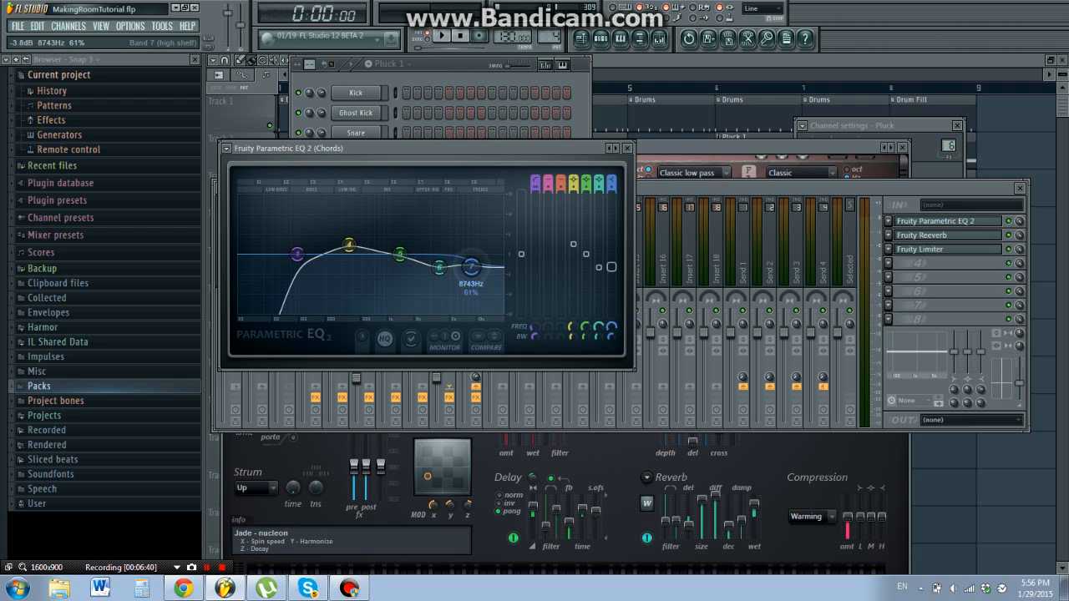
Open the Pluck 1 clip from the playlist in the piano roll and play the song.
click(629, 62)
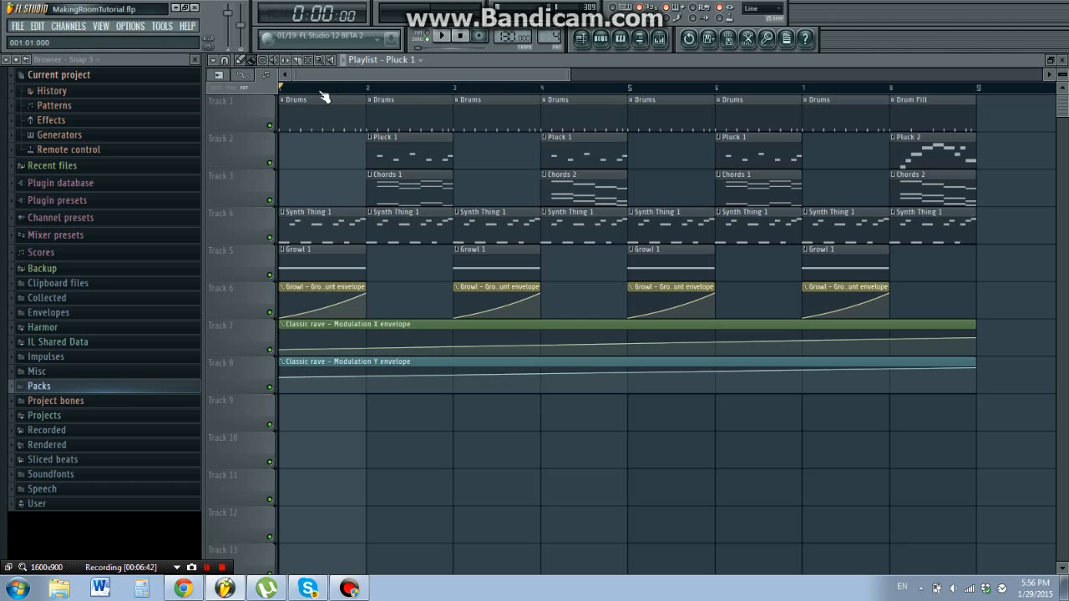
double_click(408, 146)
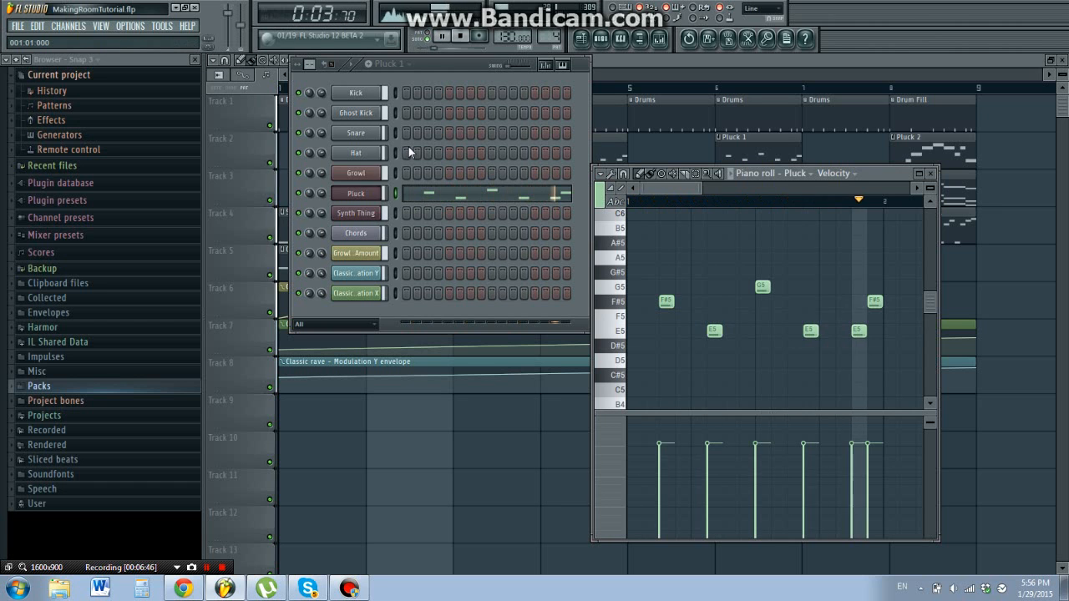
key(space)
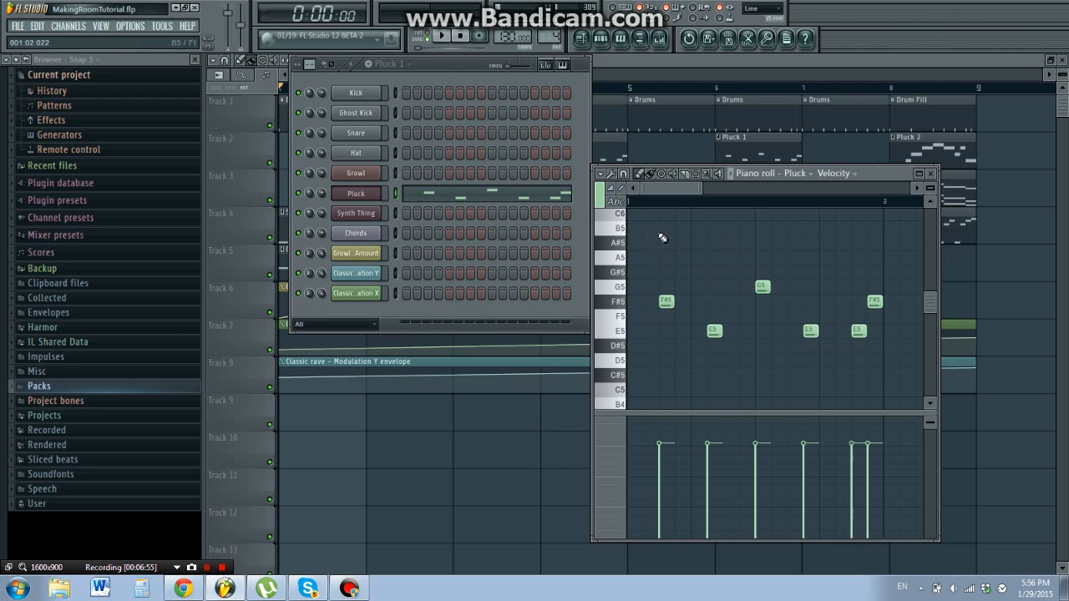
Open the Synths track's Fruity Limiter beside the mixer meters and play the song to examine its compression.
click(661, 40)
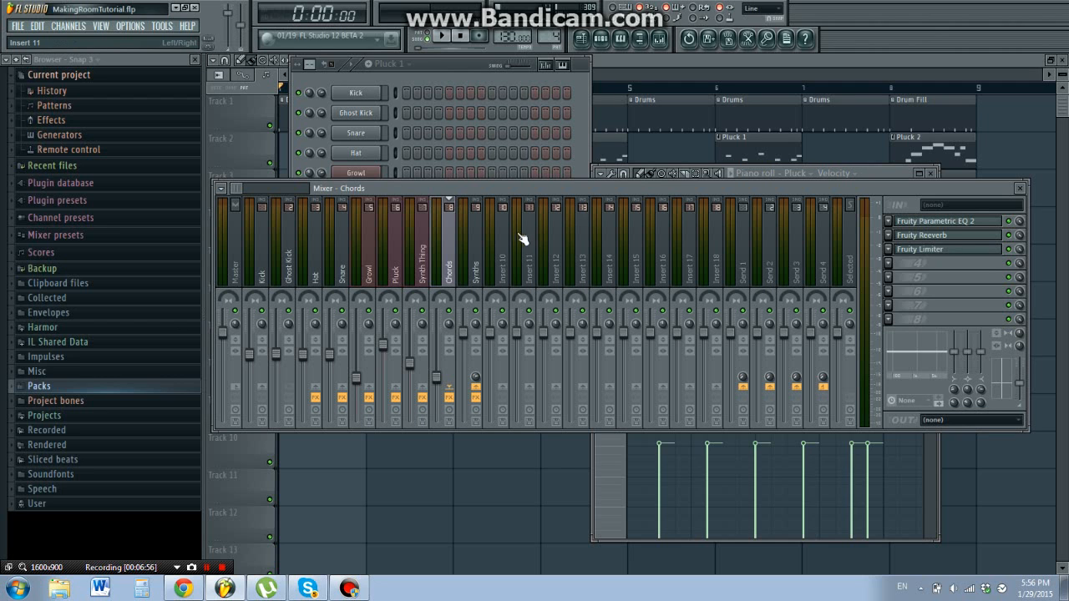
click(473, 268)
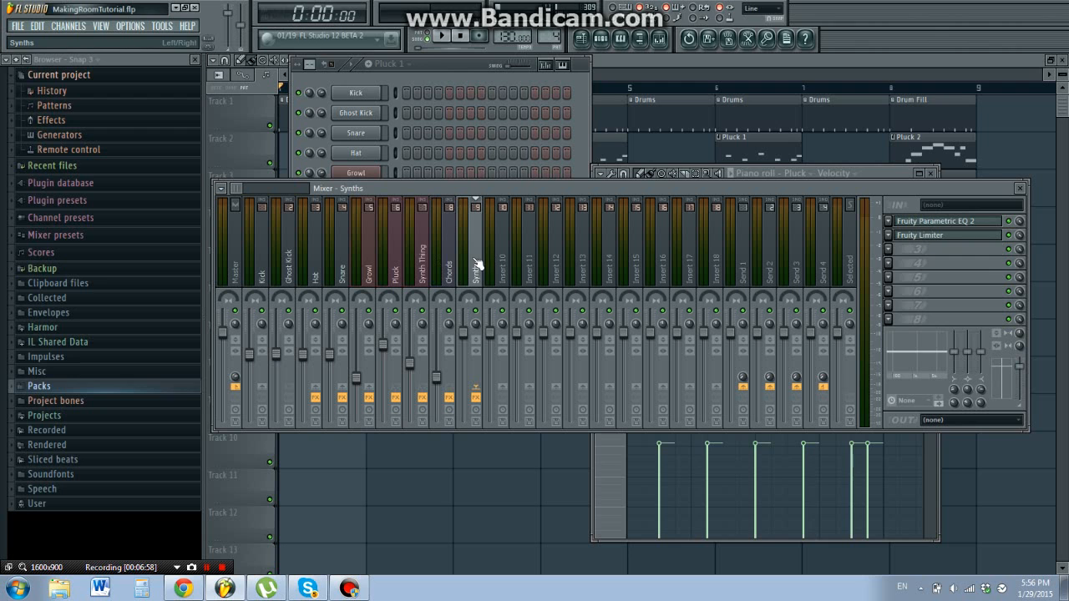
click(967, 240)
drag(508, 185, 797, 175)
key(space)
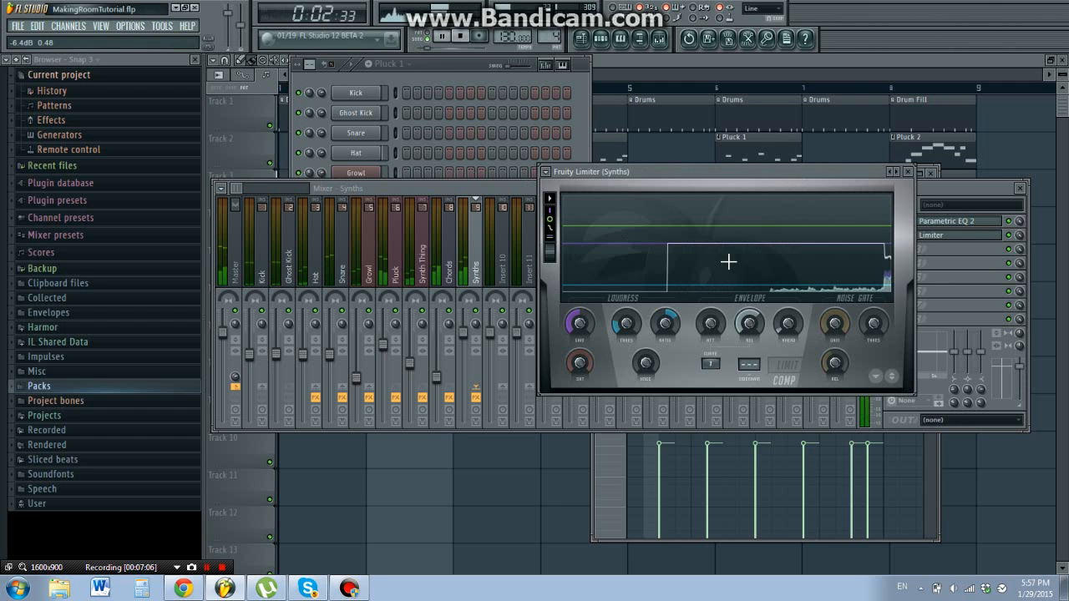
key(space)
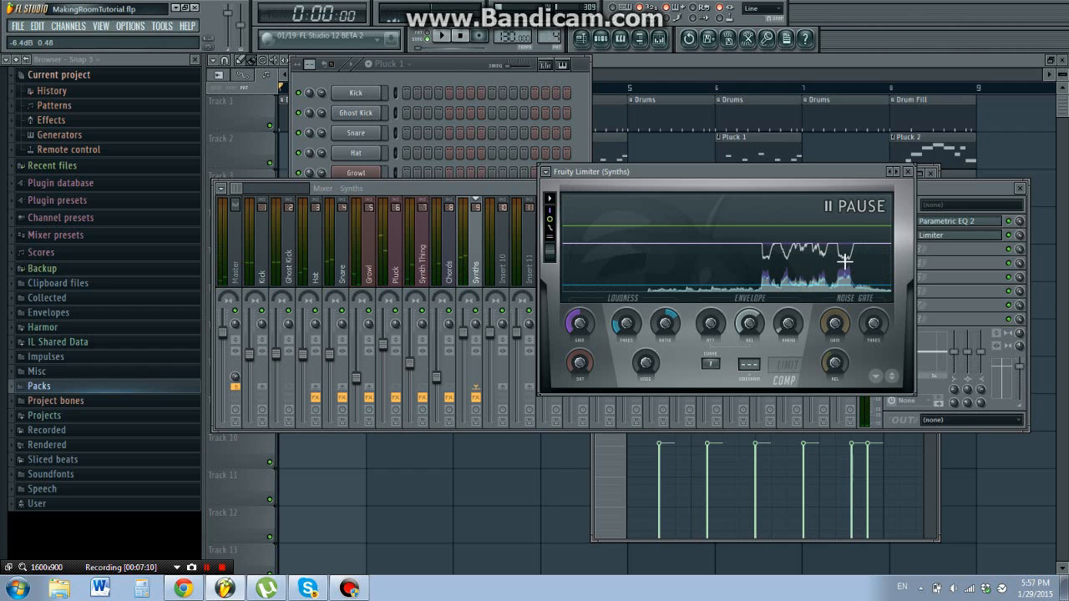
Compare the effect chains of the Pluck, Chords and Synths mixer tracks.
click(449, 271)
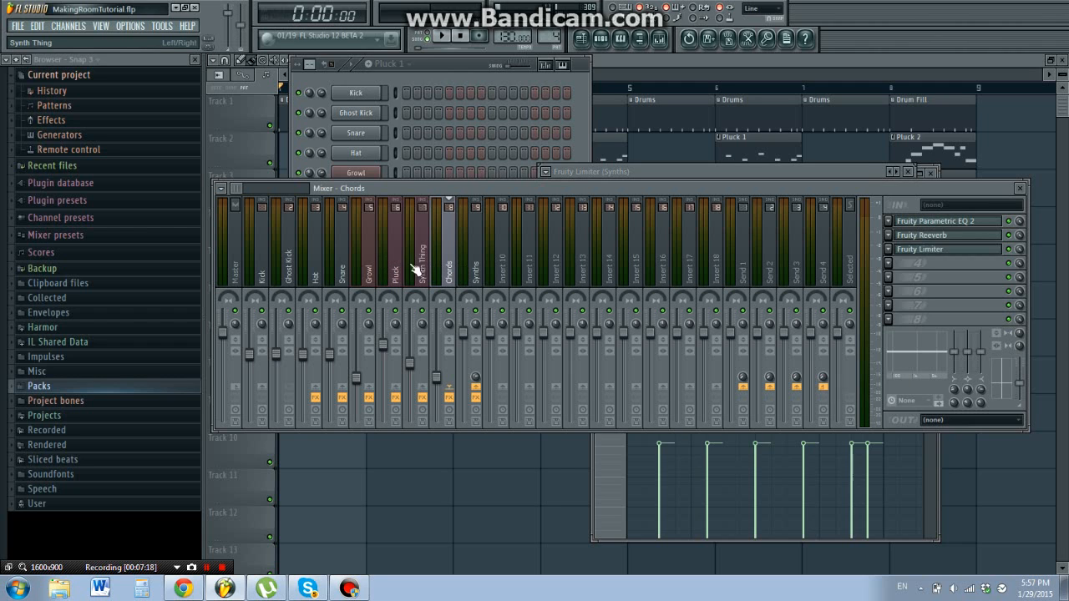
click(398, 269)
click(446, 272)
click(401, 270)
click(451, 274)
click(401, 274)
click(449, 275)
click(397, 272)
click(455, 274)
click(476, 274)
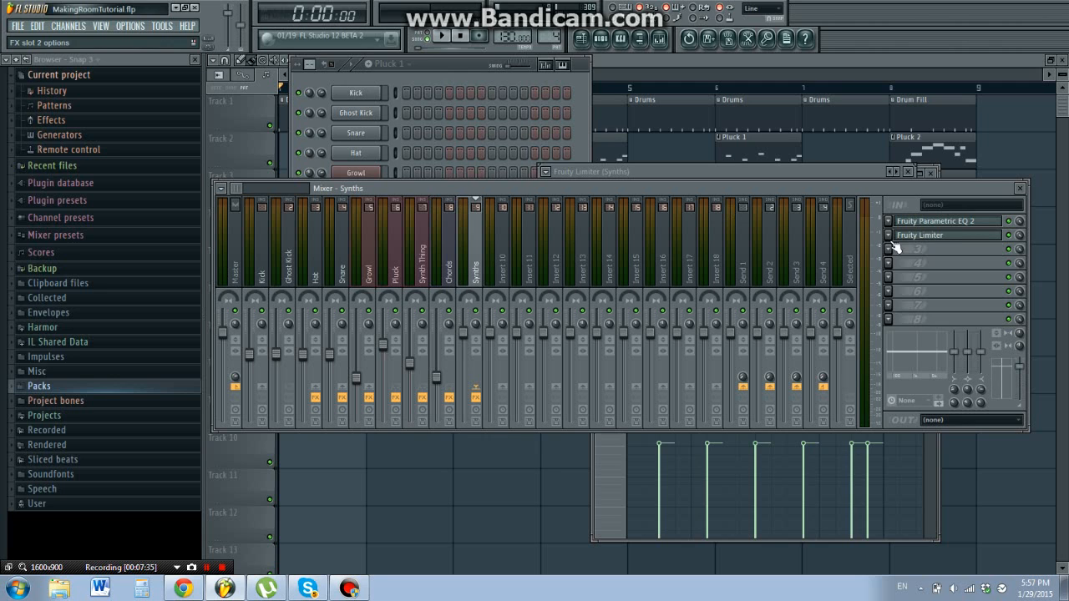
click(452, 277)
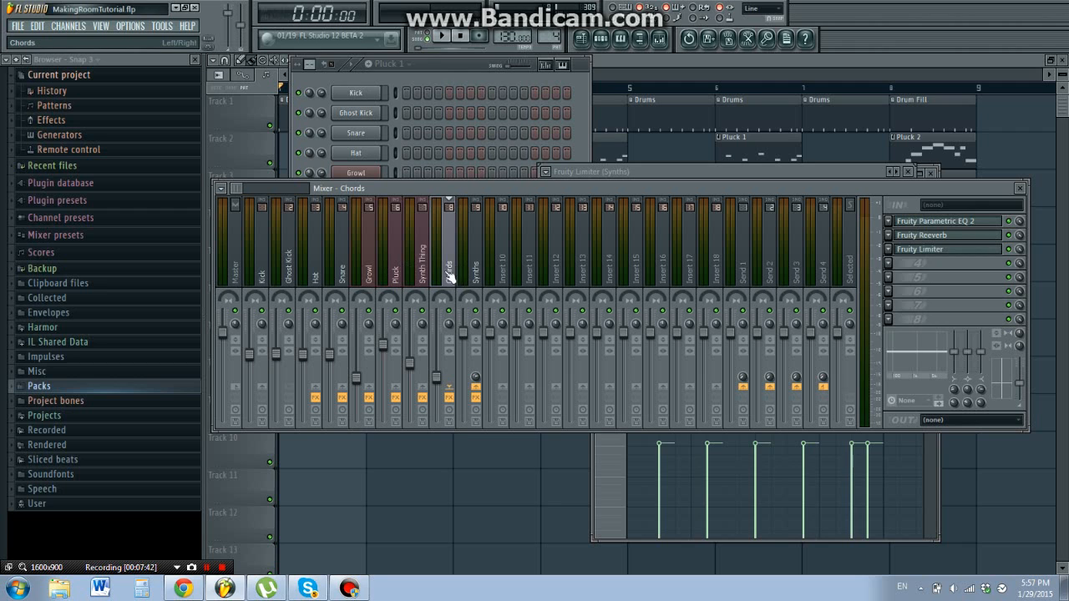
Raise the compression threshold of the Synths track's Fruity Limiter to about -16.8 dB and check it during playback.
click(480, 271)
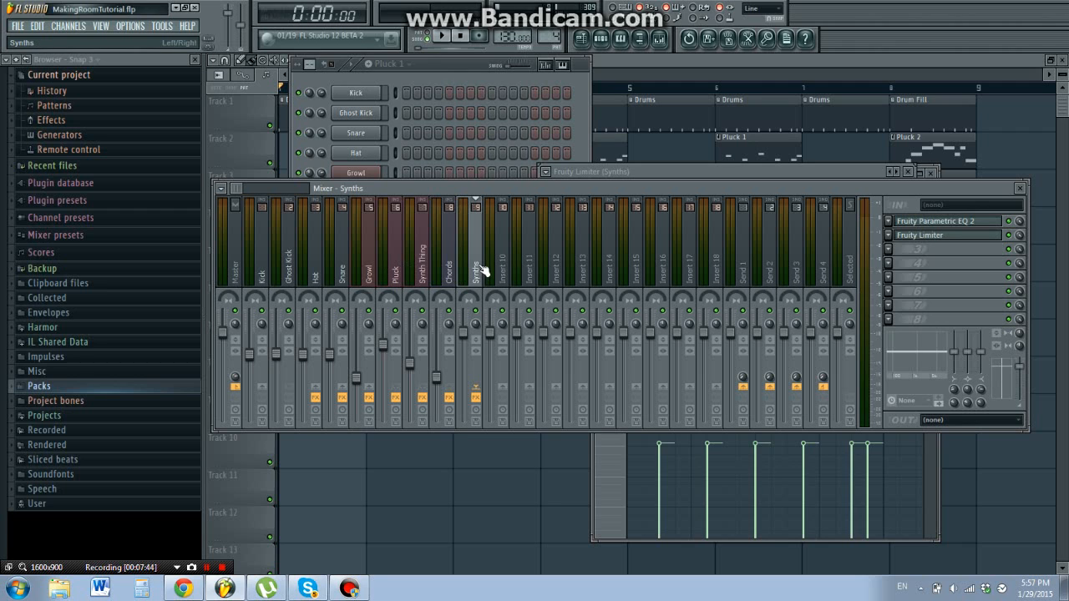
click(960, 235)
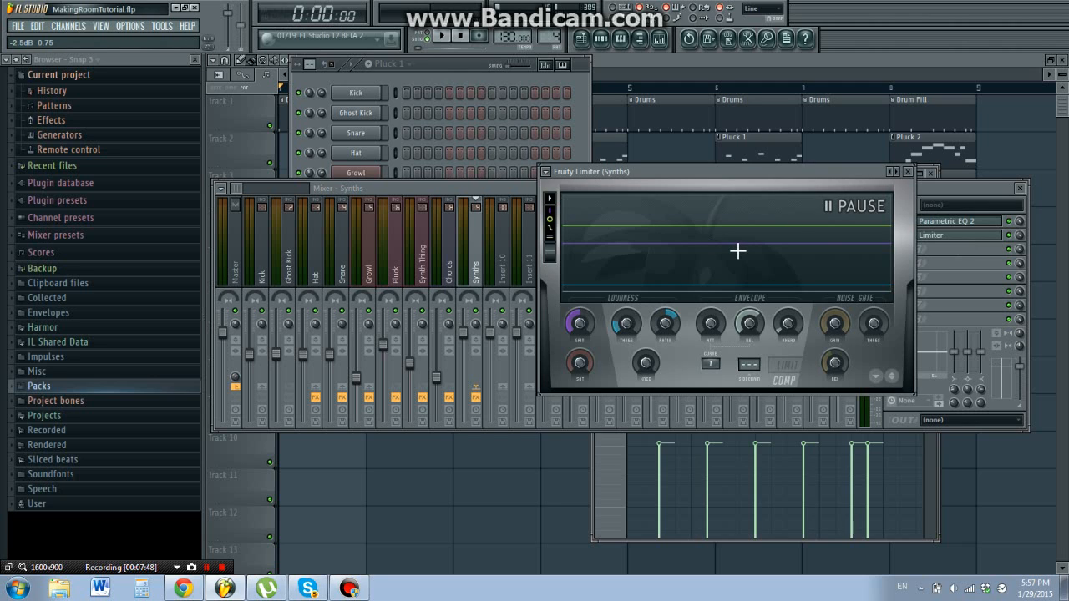
key(space)
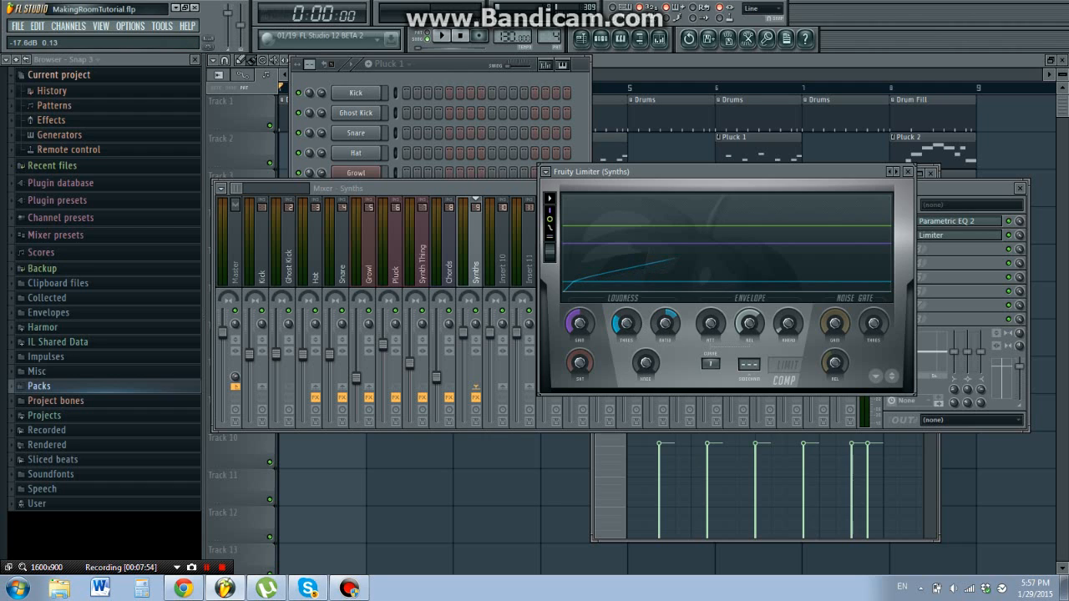
key(space)
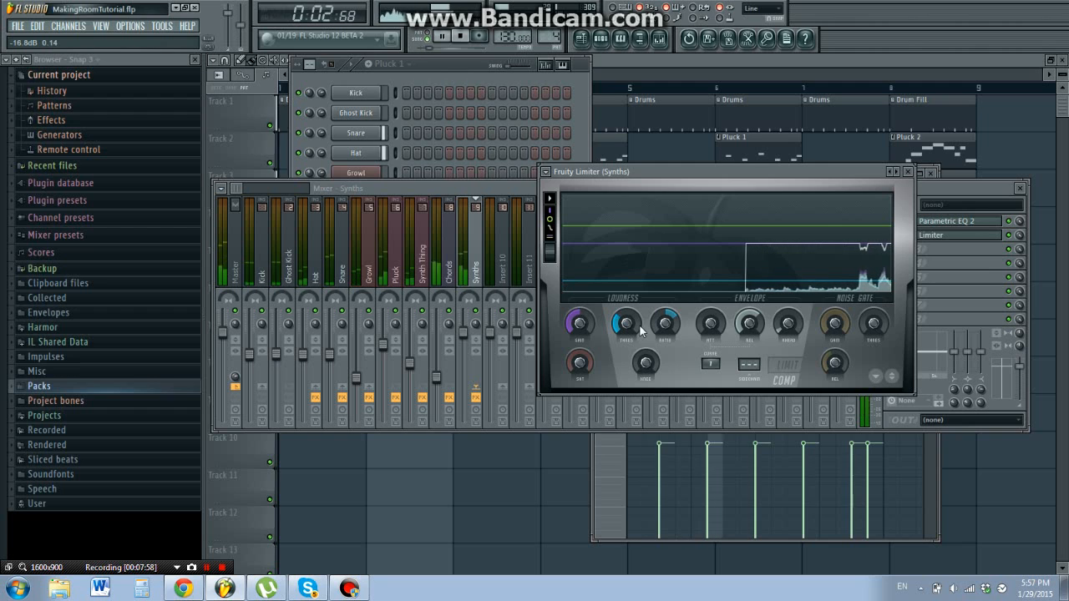
key(space)
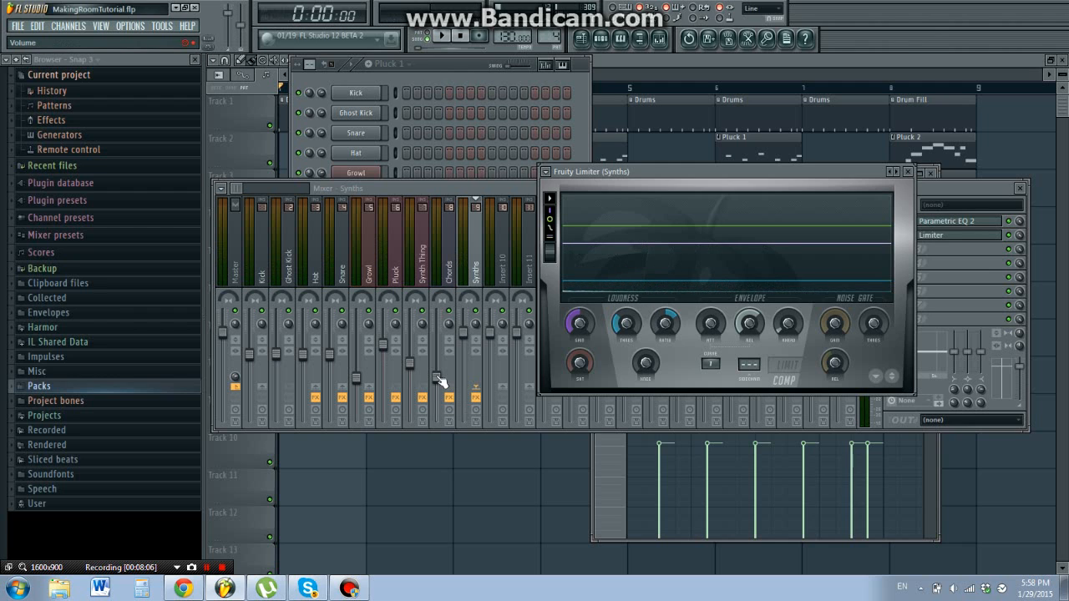
Raise the Chords track's volume to about 58% (-10.5 dB) while playing the song, and select the Synth Thing track.
click(434, 375)
key(space)
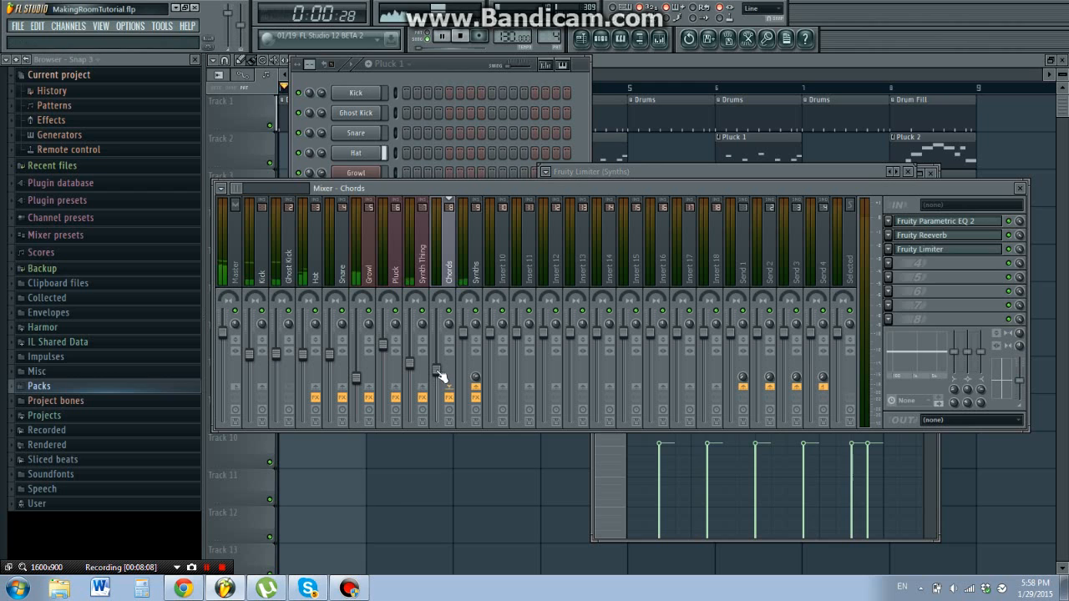
scroll(435, 375, up, 1)
scroll(436, 375, down, 1)
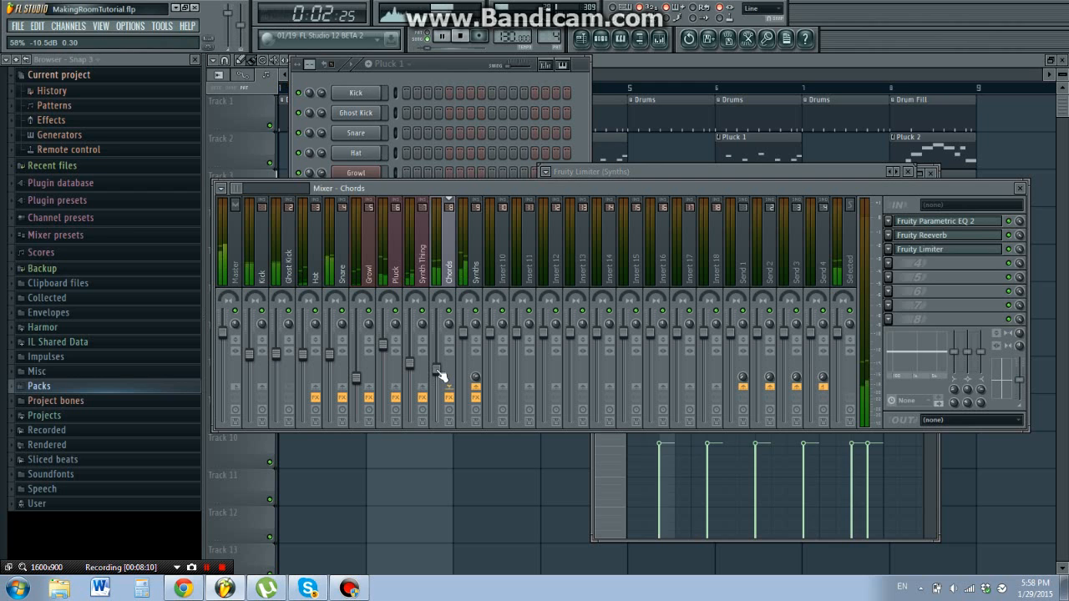
key(space)
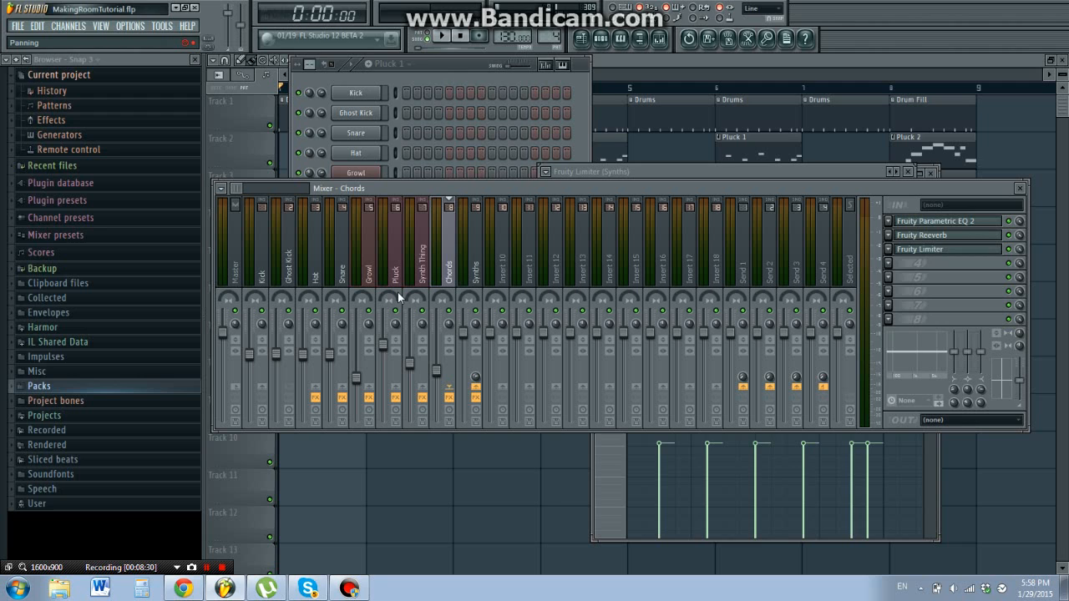
click(424, 238)
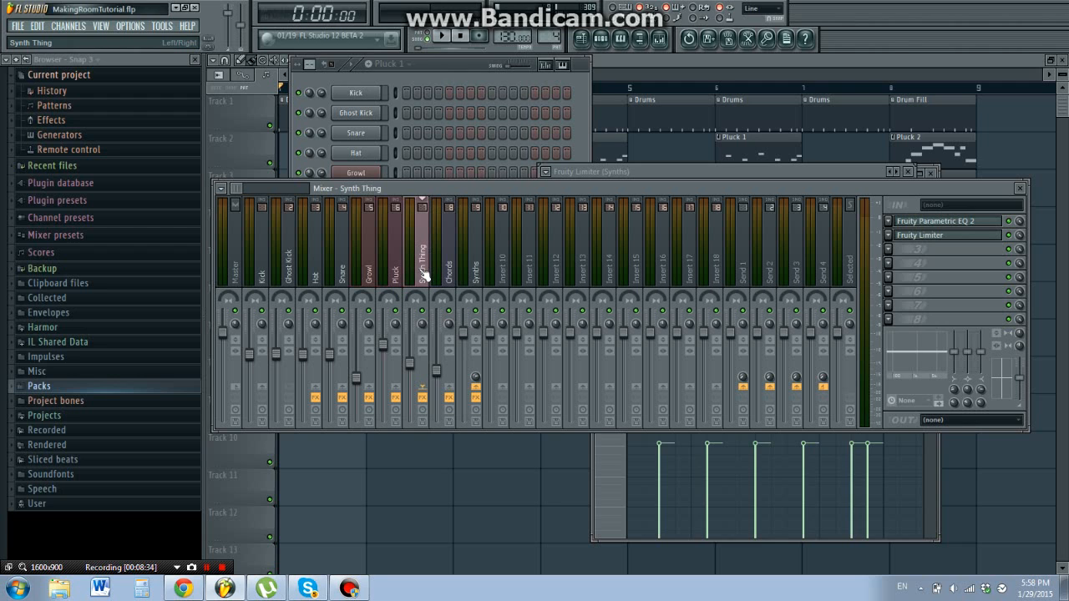
Play the start of the song briefly, move the song position to bar 6 in the playlist, and return to the mixer.
key(space)
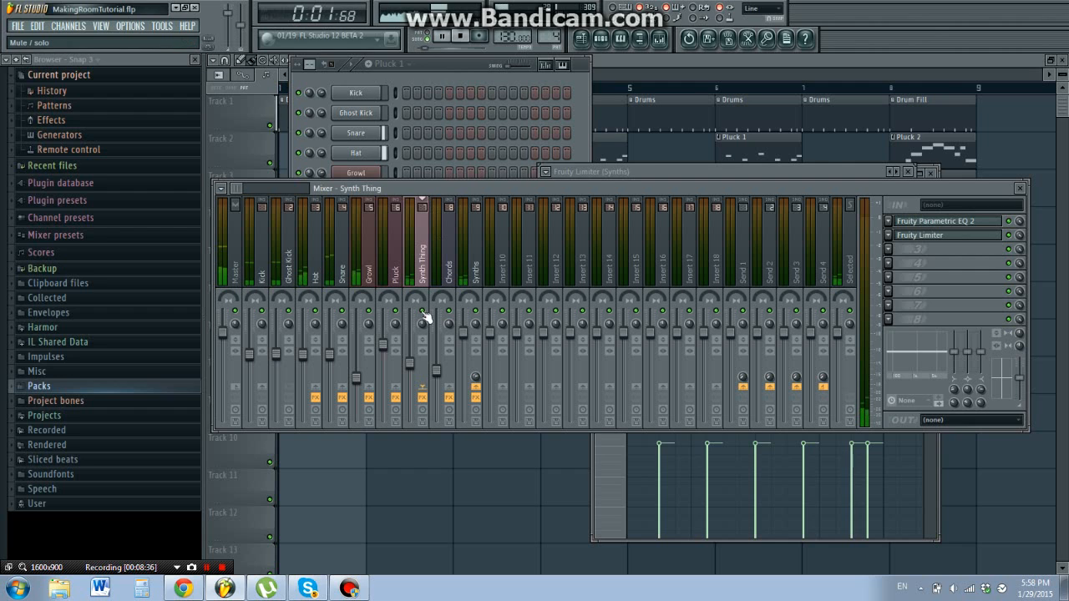
key(space)
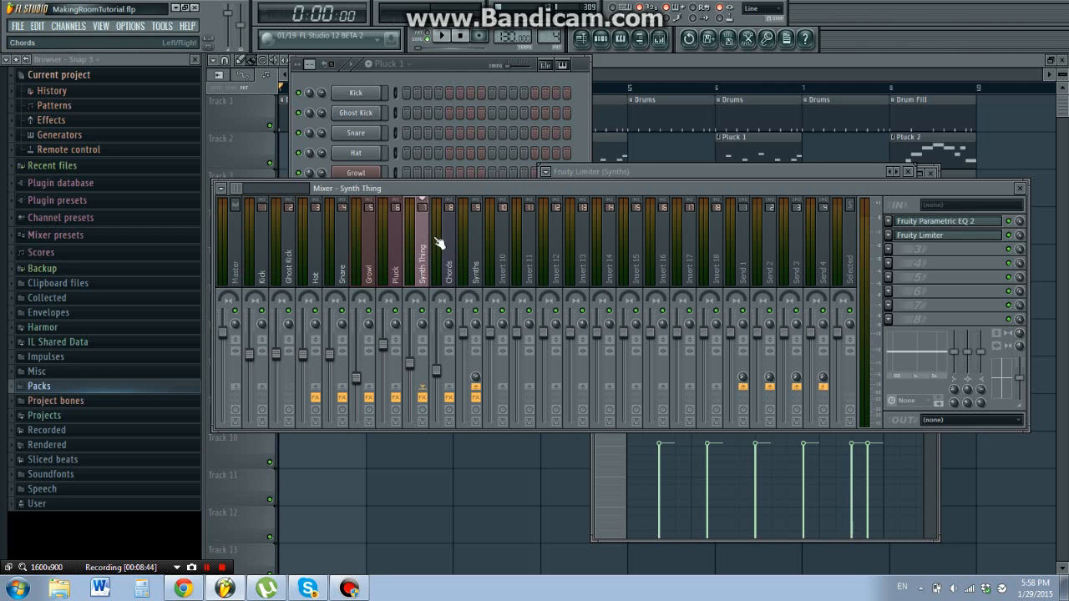
click(623, 55)
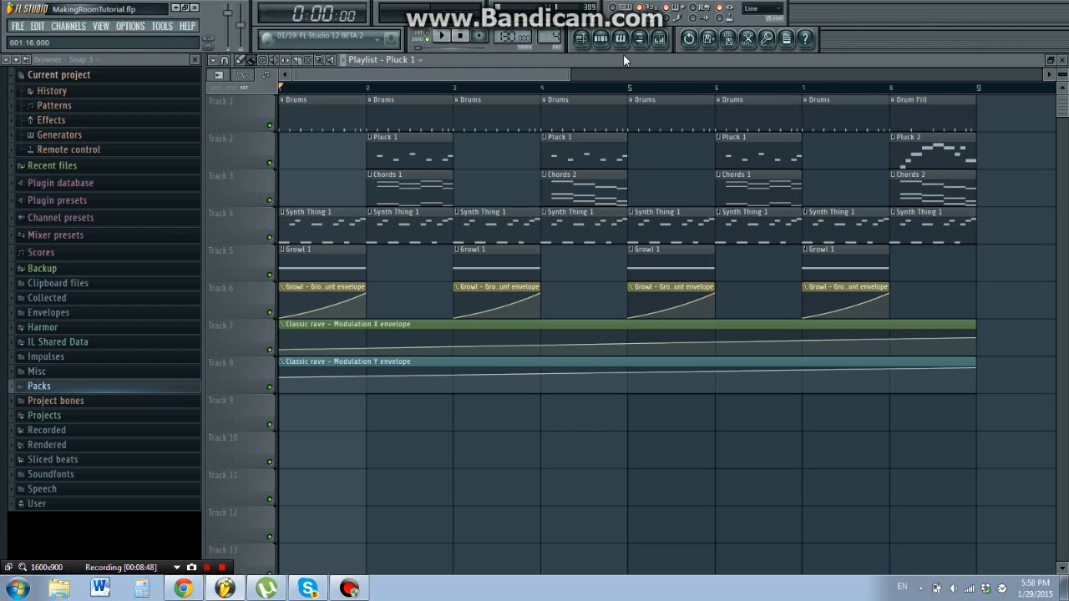
click(717, 87)
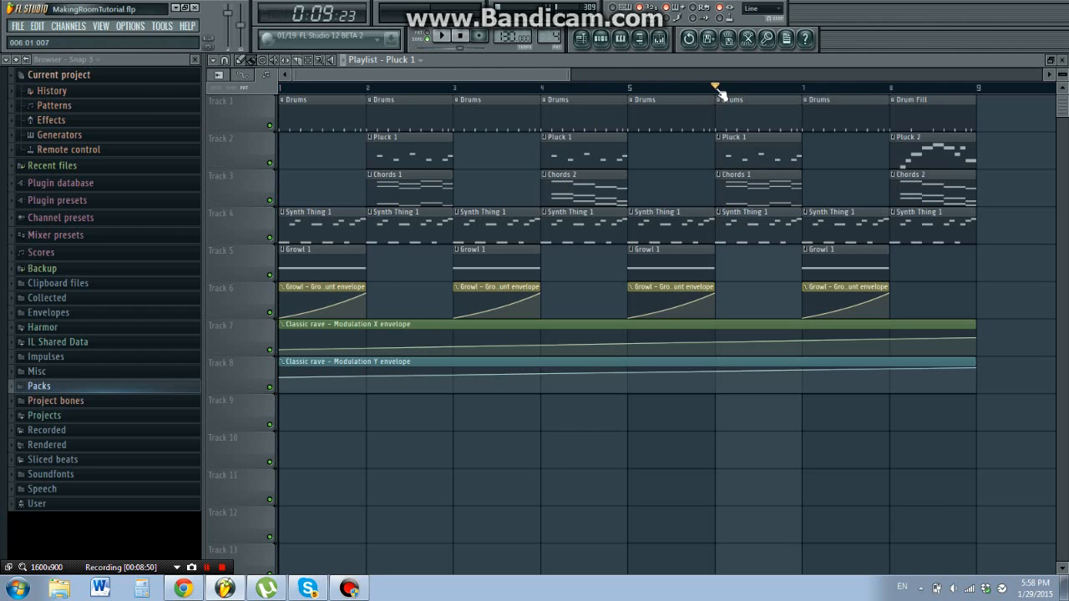
click(667, 43)
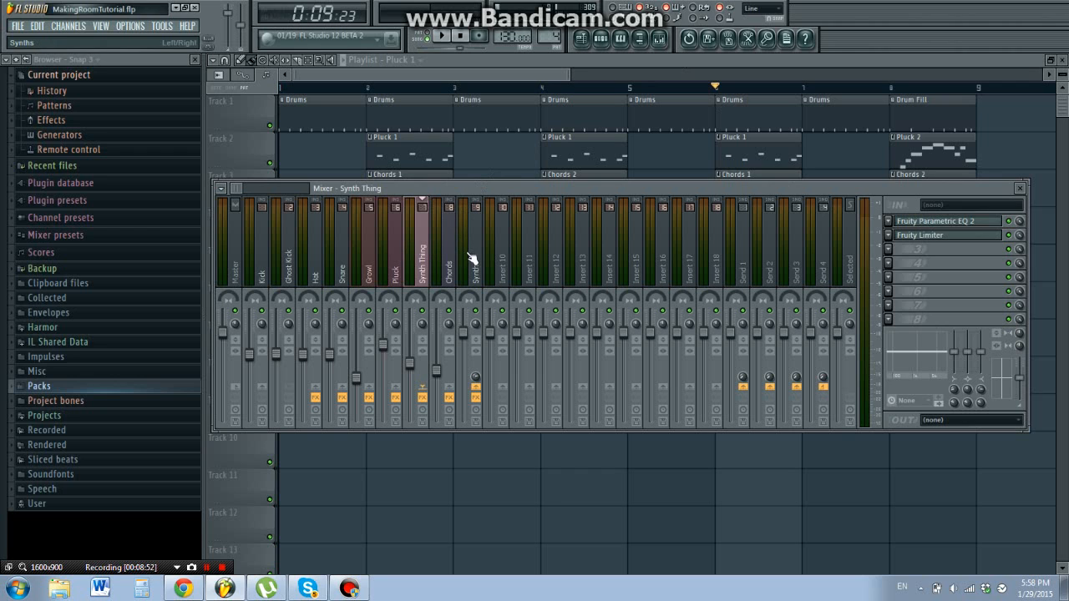
Play the song from bar 6 with the Synths track selected and compare its levels and effects with the Synth Thing track.
click(478, 293)
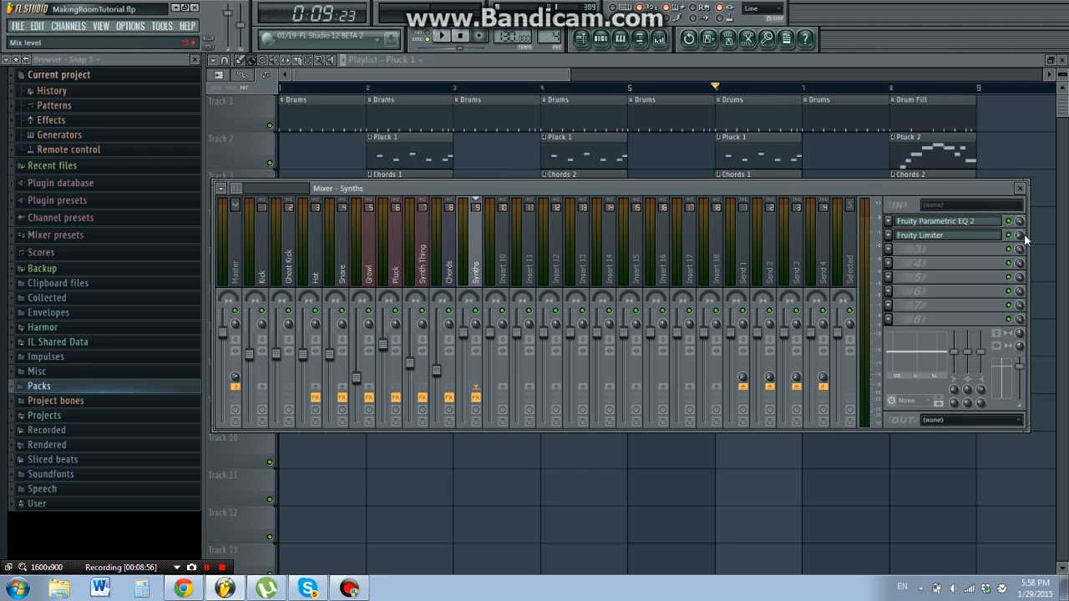
key(space)
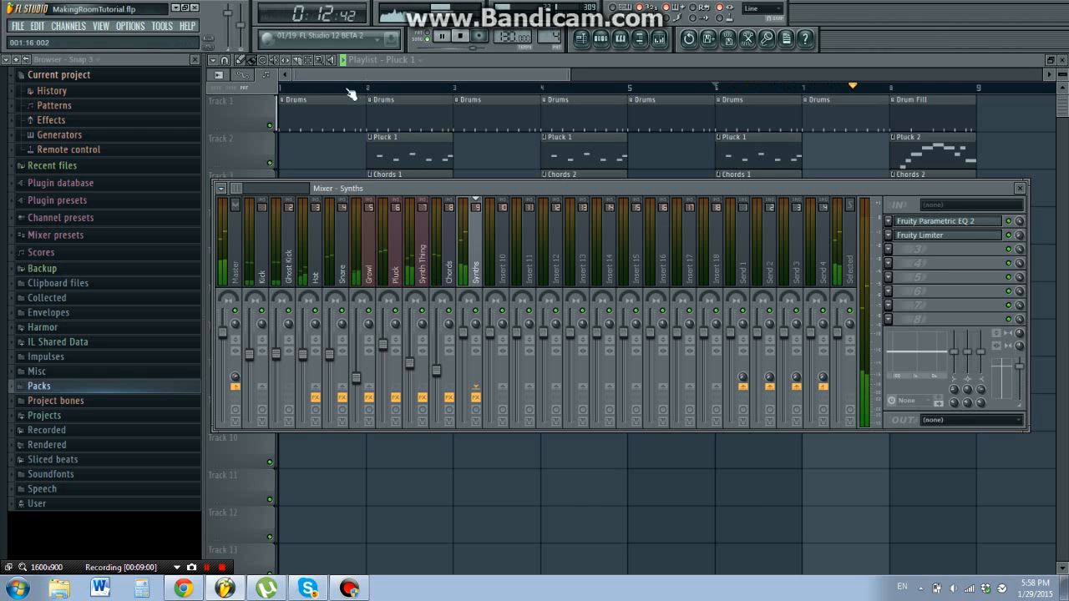
key(space)
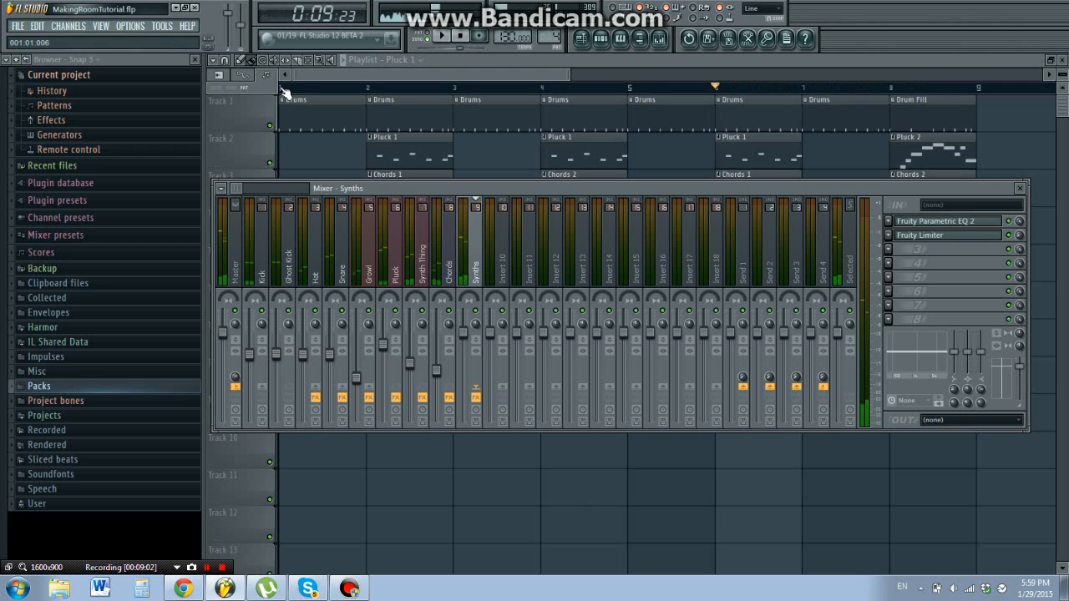
click(424, 253)
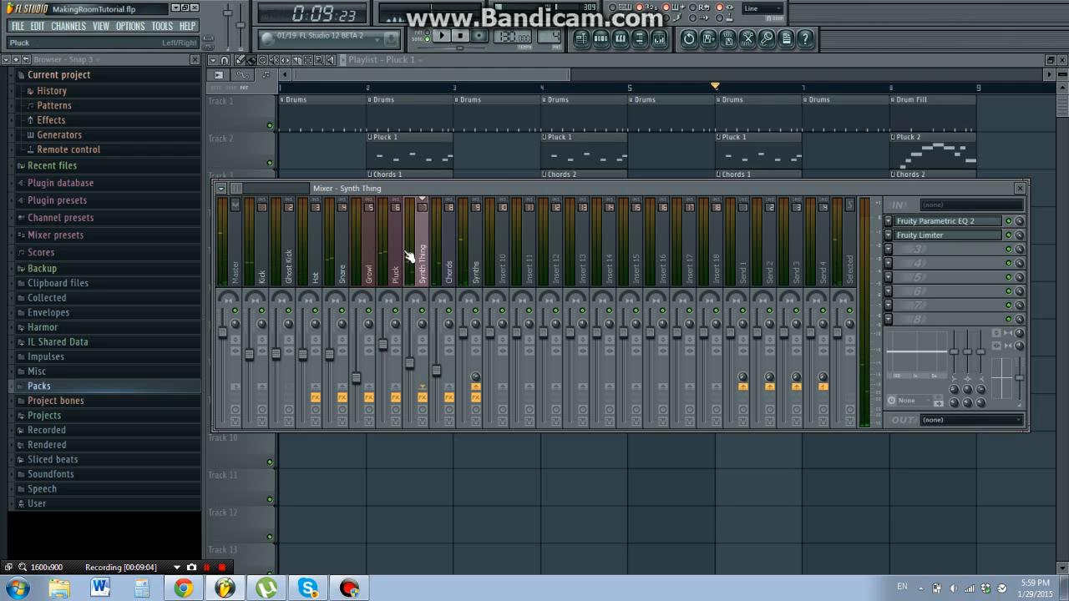
click(489, 248)
click(484, 248)
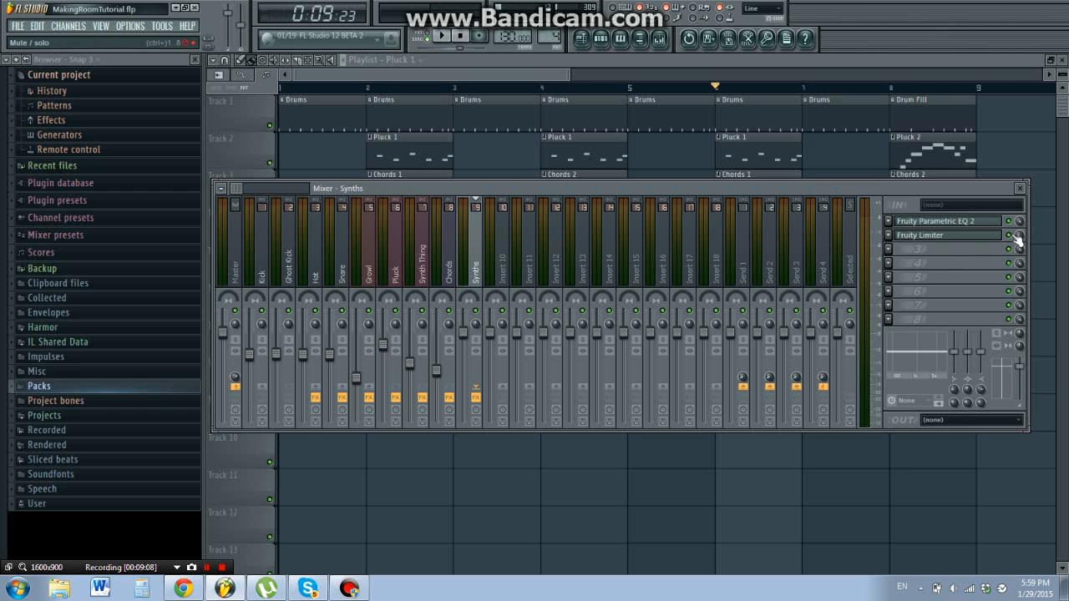
key(space)
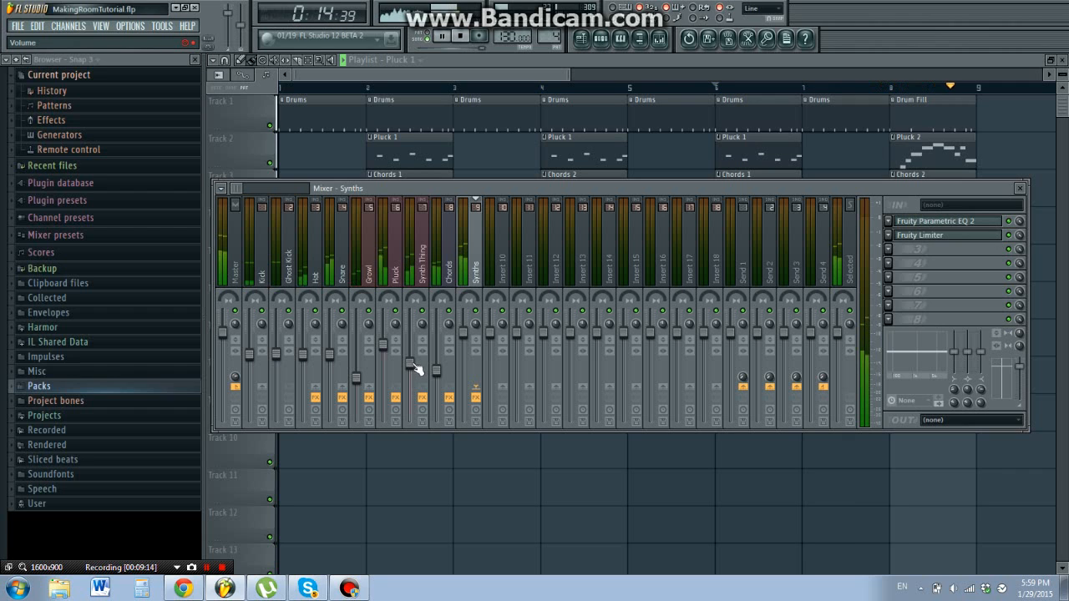
key(space)
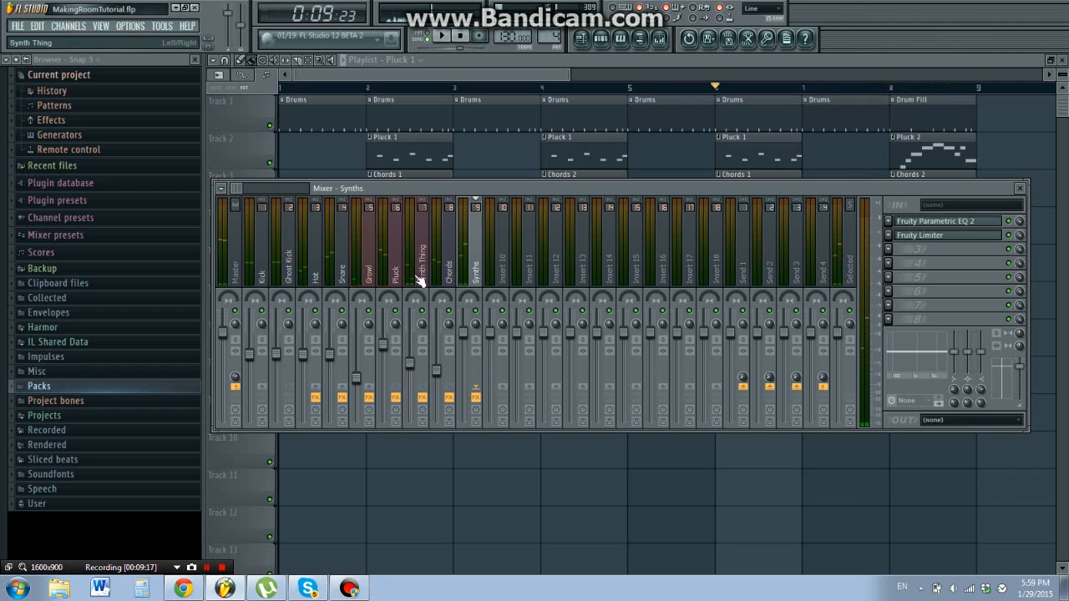
Lower the Synth Thing track's volume slightly and add a Fruity Limiter to its third effect slot.
click(944, 234)
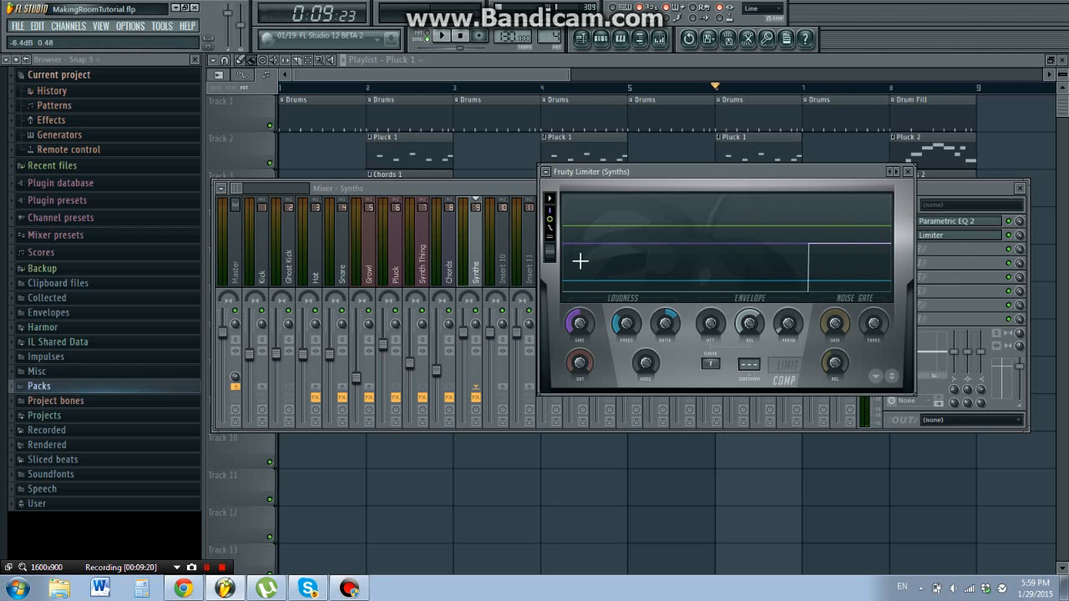
click(412, 375)
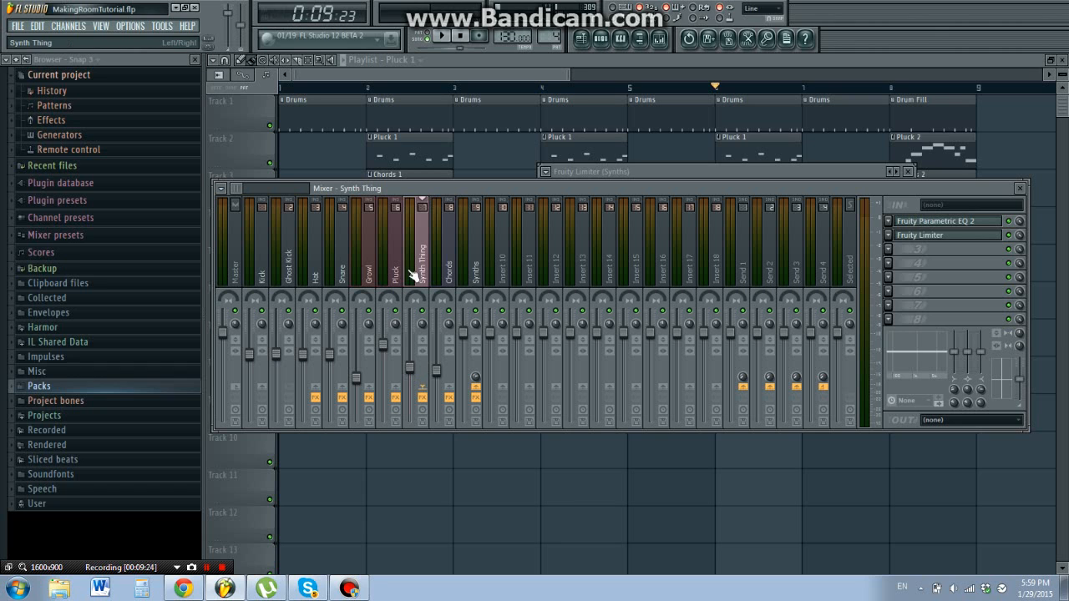
click(892, 251)
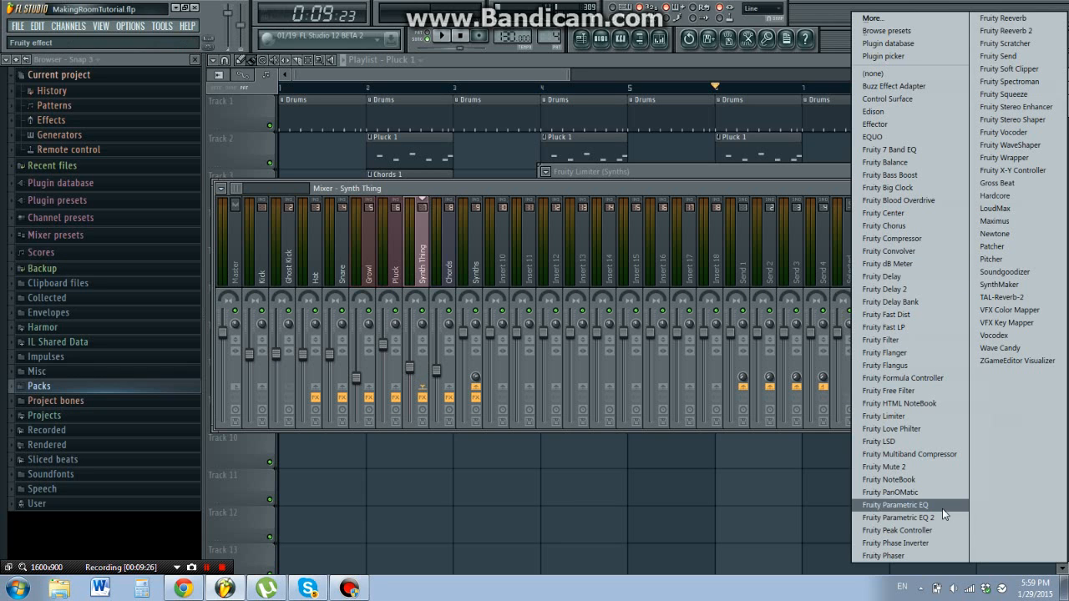
click(911, 416)
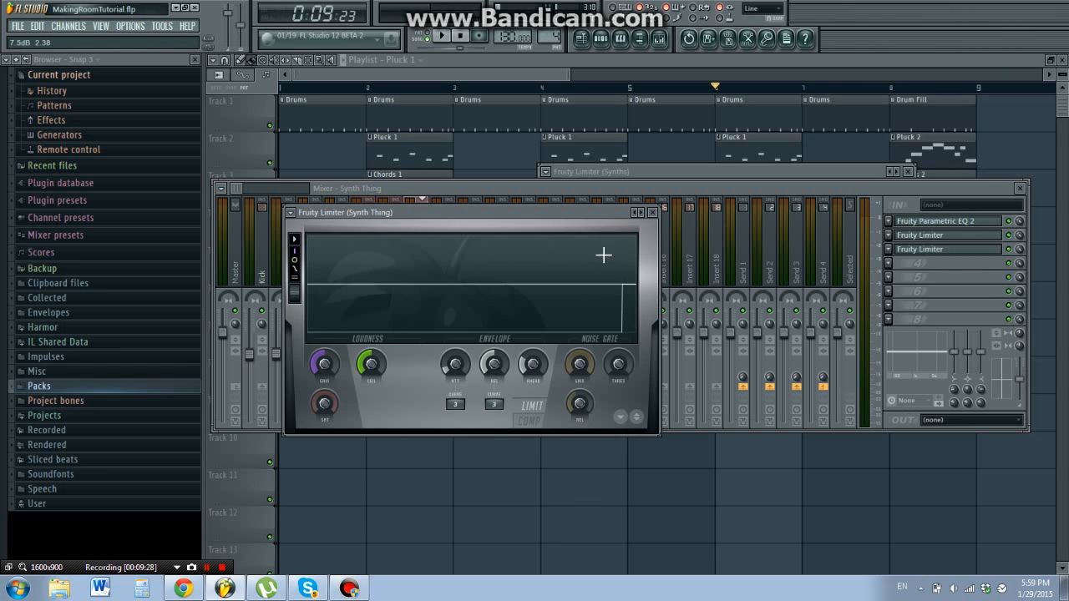
Switch the Synth Thing track's new Fruity Limiter to compressor mode and lower its threshold into the signal peaks during playback.
click(531, 420)
drag(371, 363, 371, 391)
key(space)
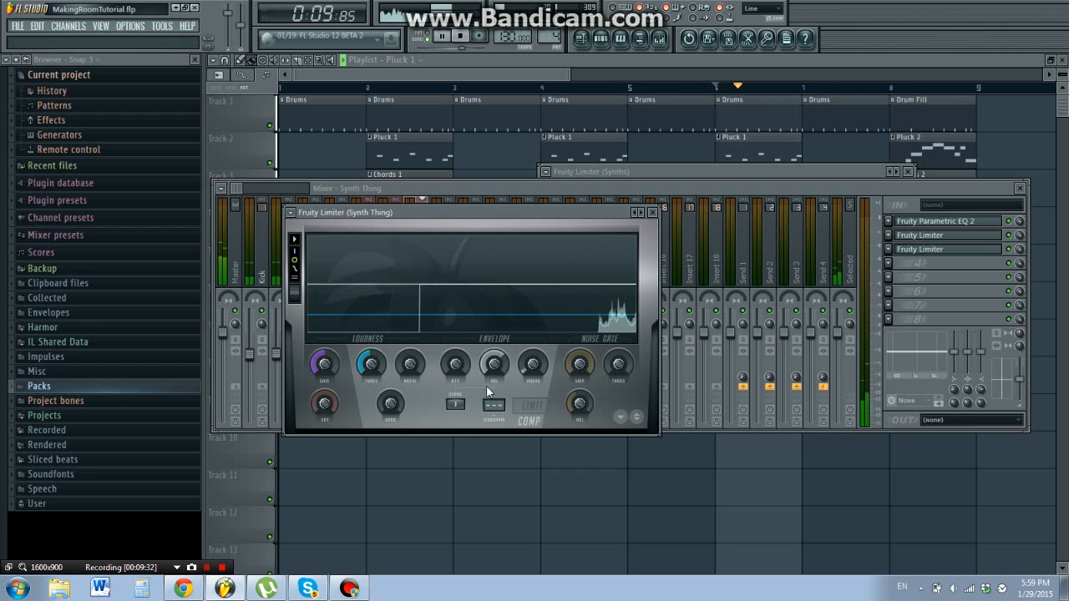
drag(355, 364, 355, 389)
Raise the new limiter's compression ratio to 2.5:1, check it during playback from bar 6, and return to the mixer.
drag(409, 363, 409, 346)
key(space)
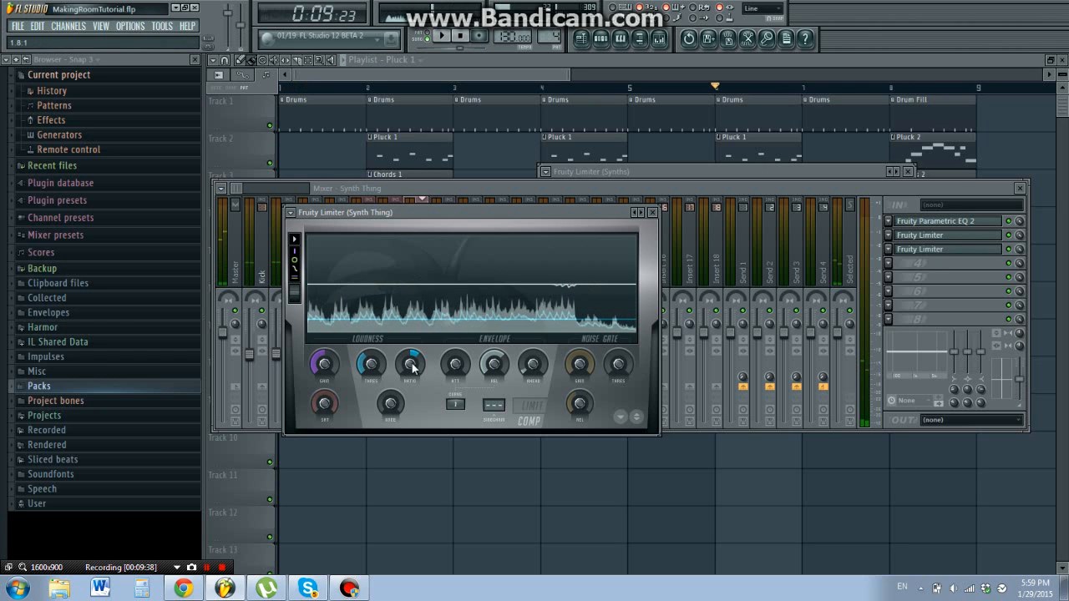
key(space)
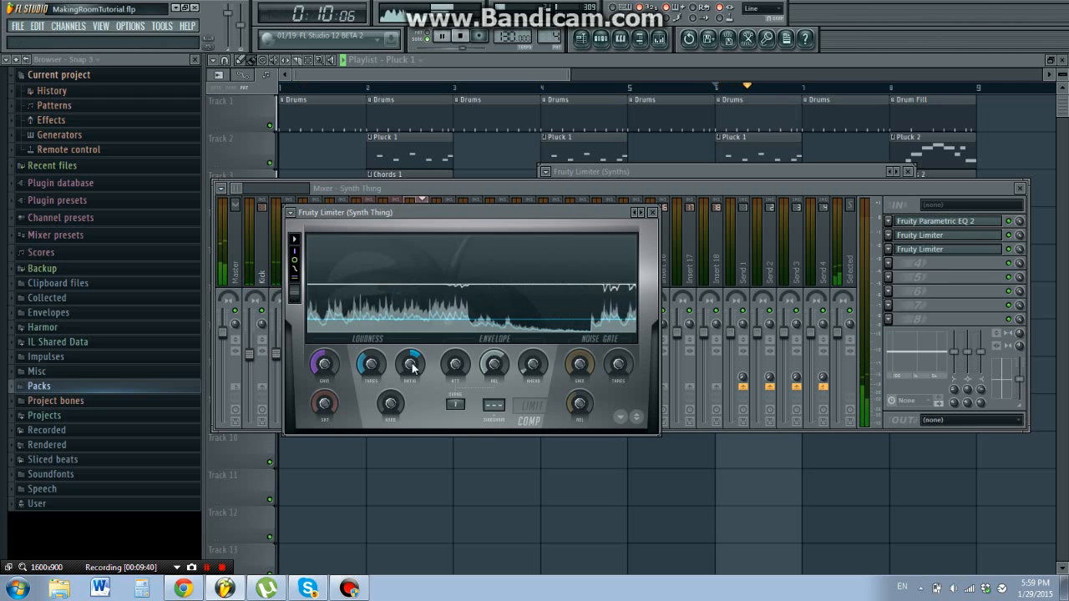
key(space)
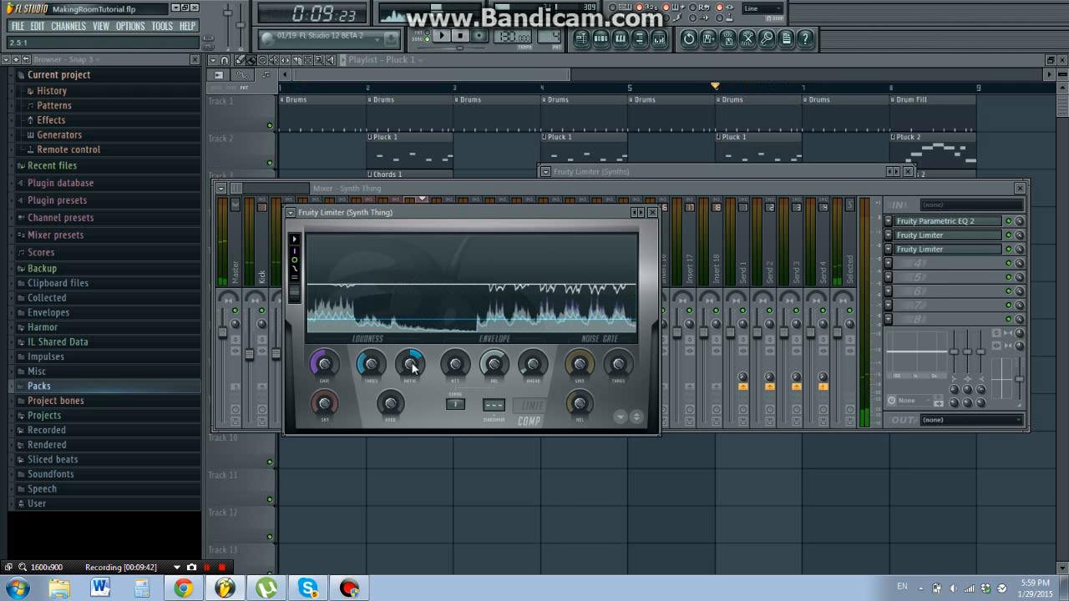
click(676, 188)
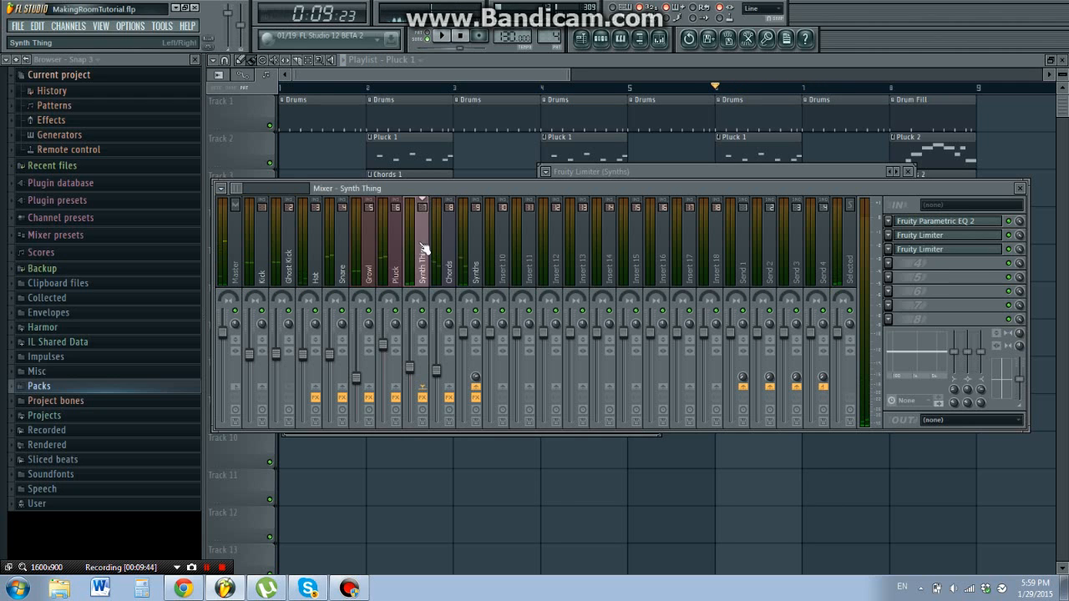